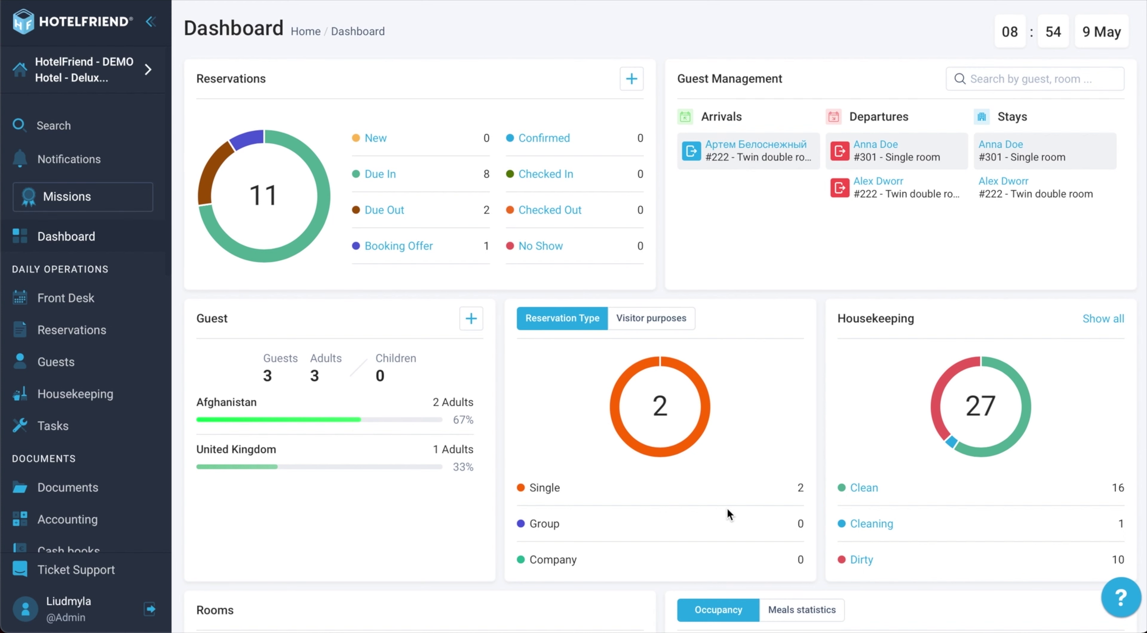
Open Settings > Invoice and review the Guest info, Invoice Template and Invoice Header sections
click(466, 6)
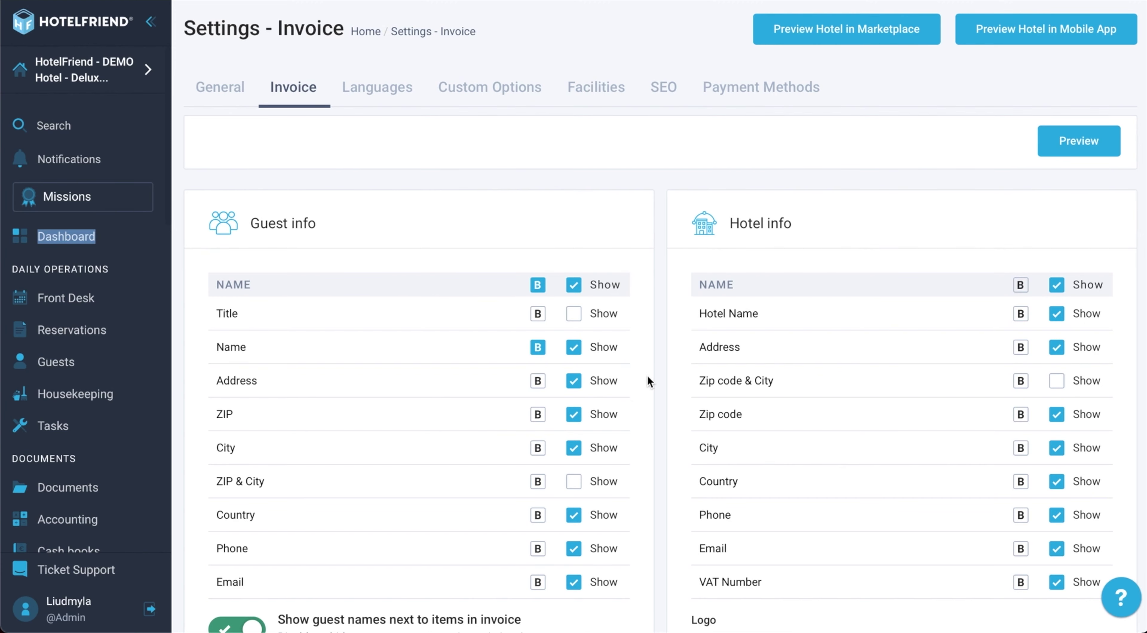
scroll(649, 387, down, 5)
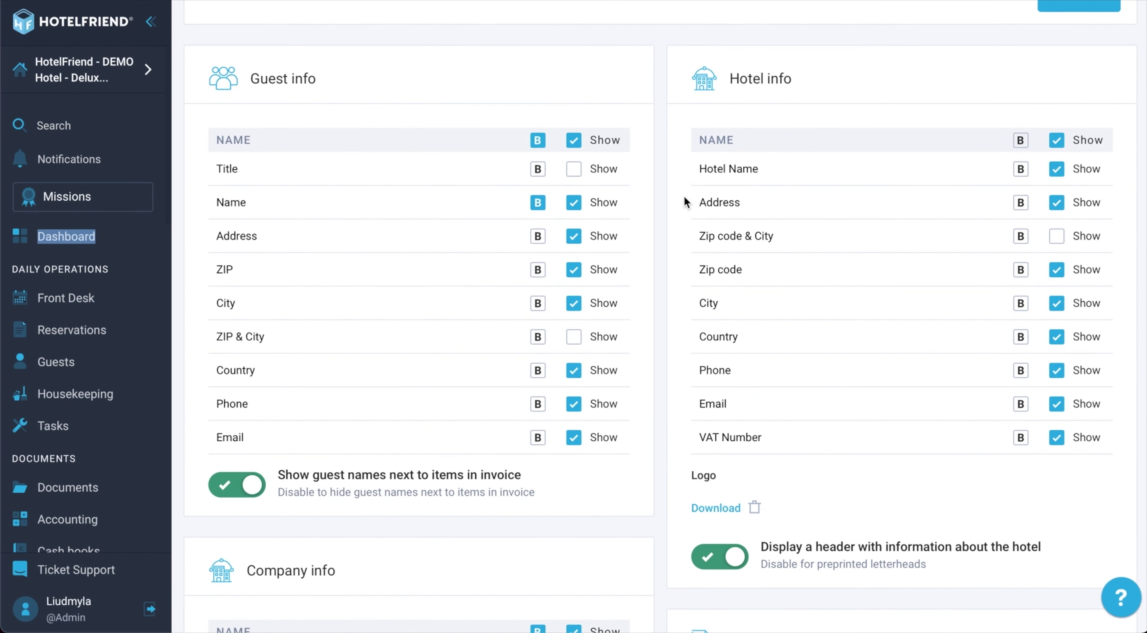
scroll(676, 325, down, 20)
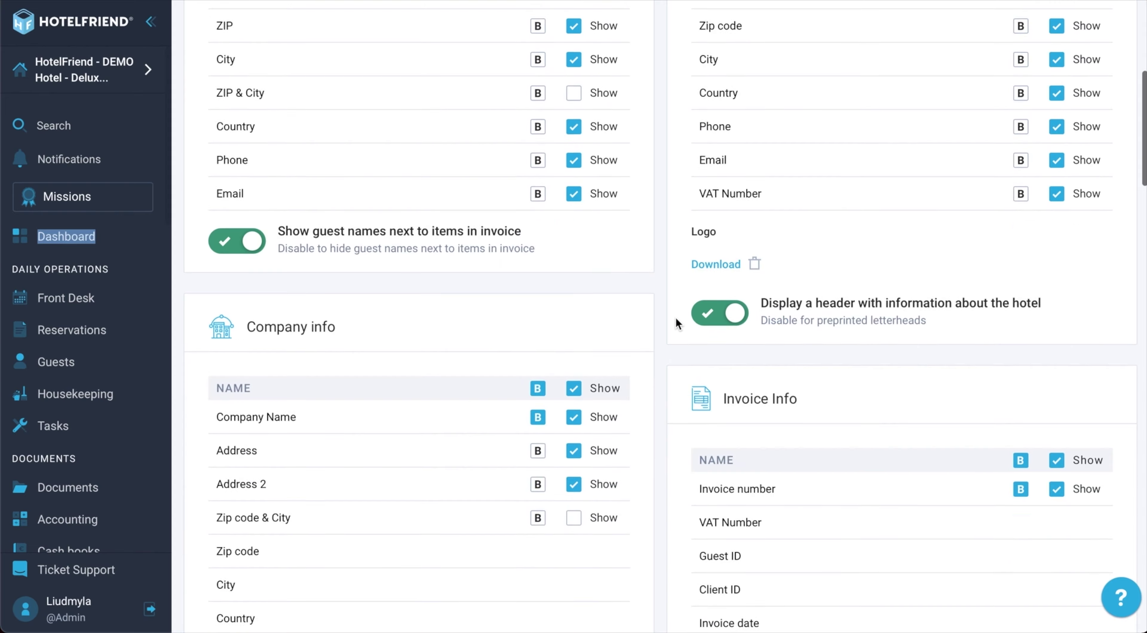
scroll(667, 327, down, 17)
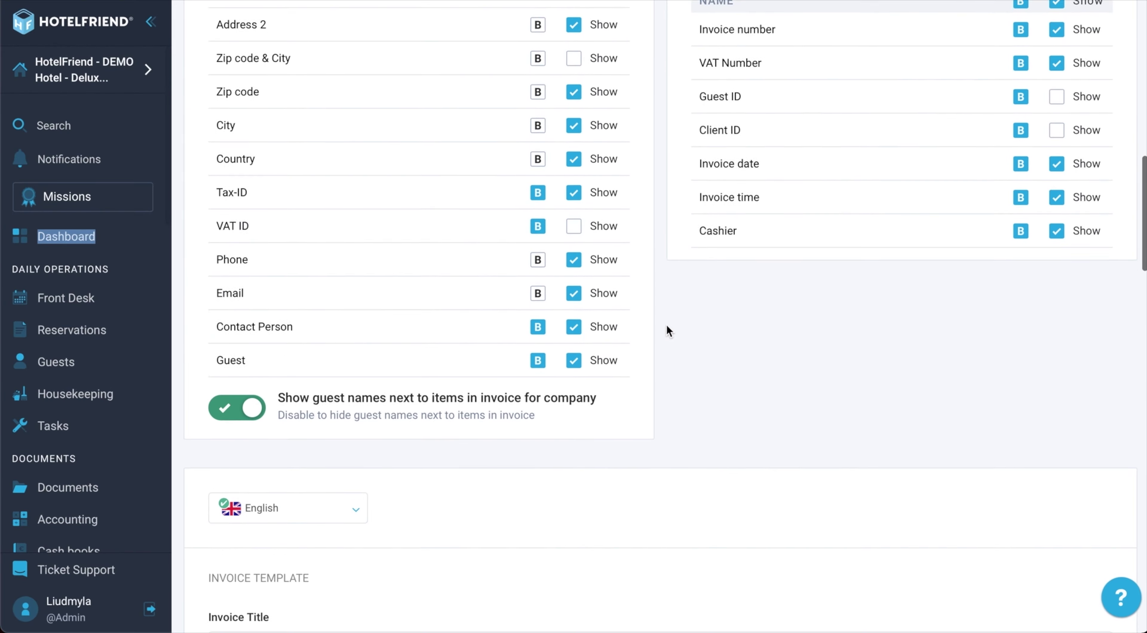
scroll(462, 450, down, 17)
scroll(462, 450, down, 4)
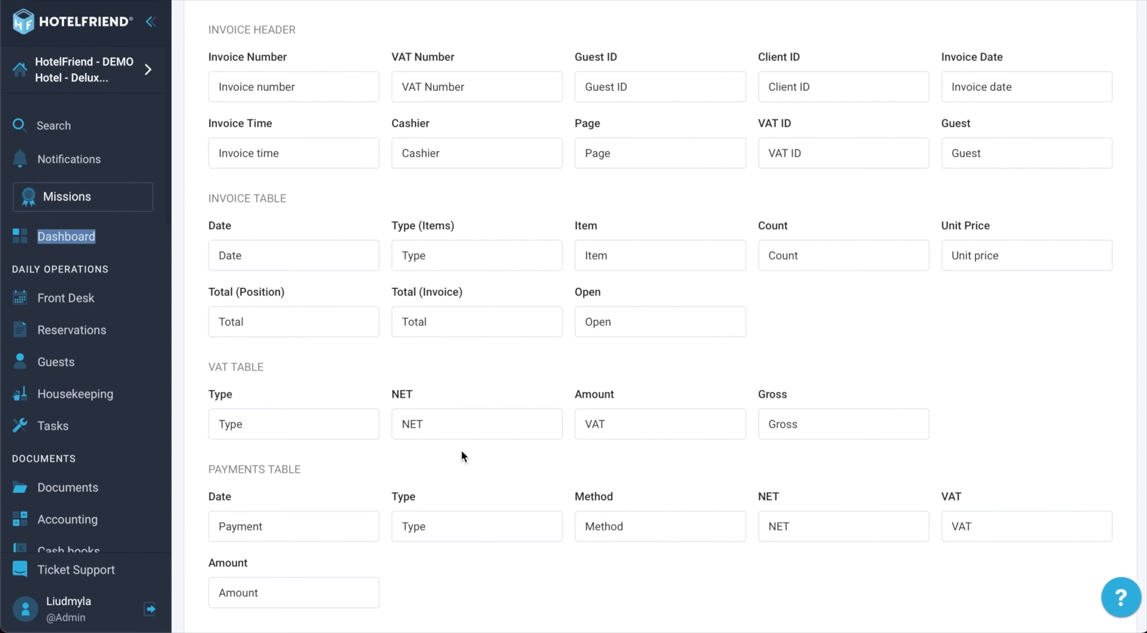
scroll(463, 453, down, 7)
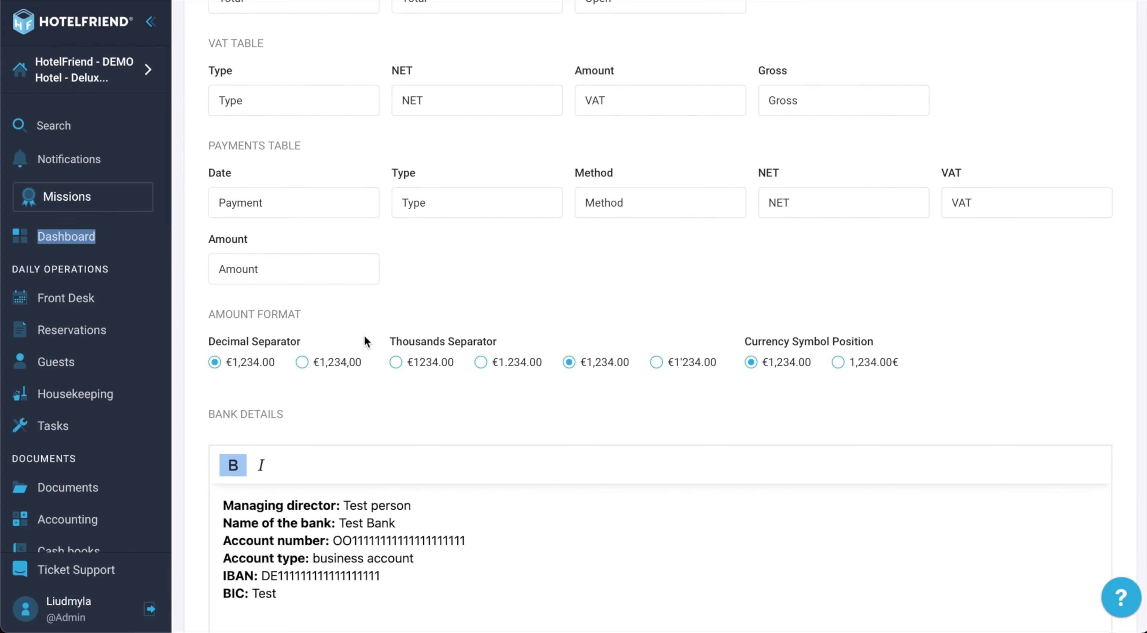
scroll(365, 342, up, 20)
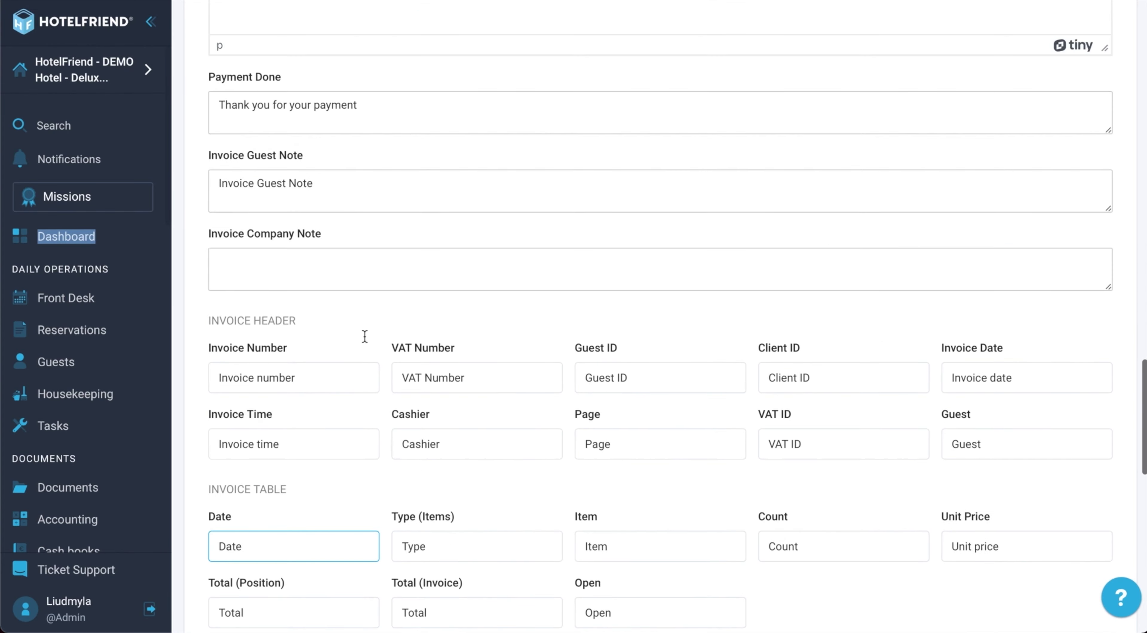
scroll(365, 336, up, 12)
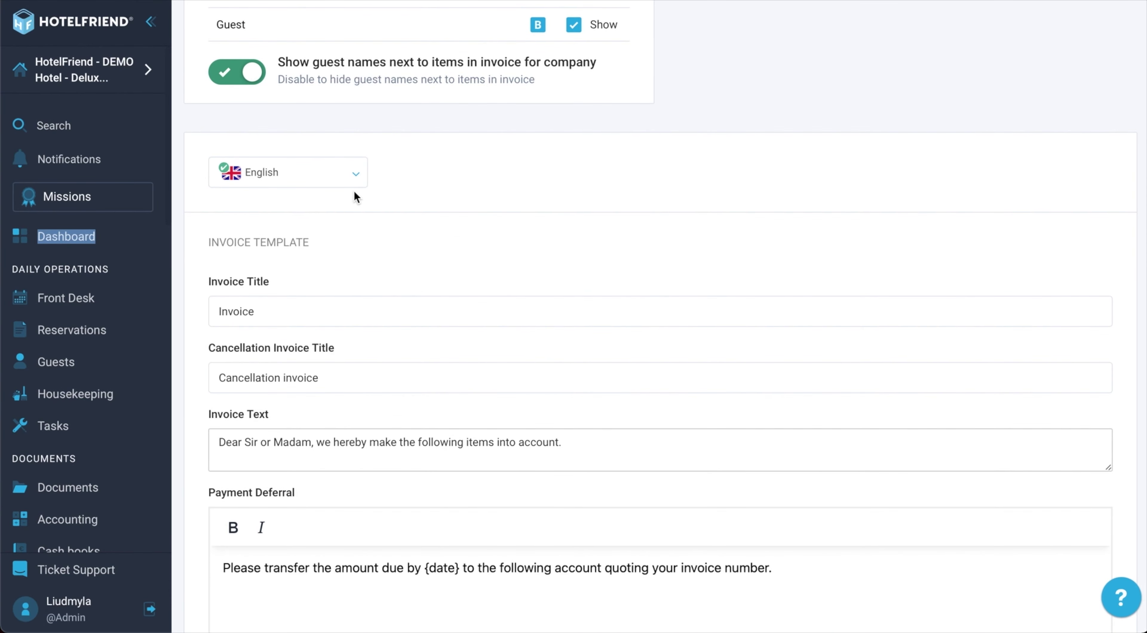
Change the Invoice Number header label to 'Invoice #'
click(360, 364)
scroll(360, 363, down, 10)
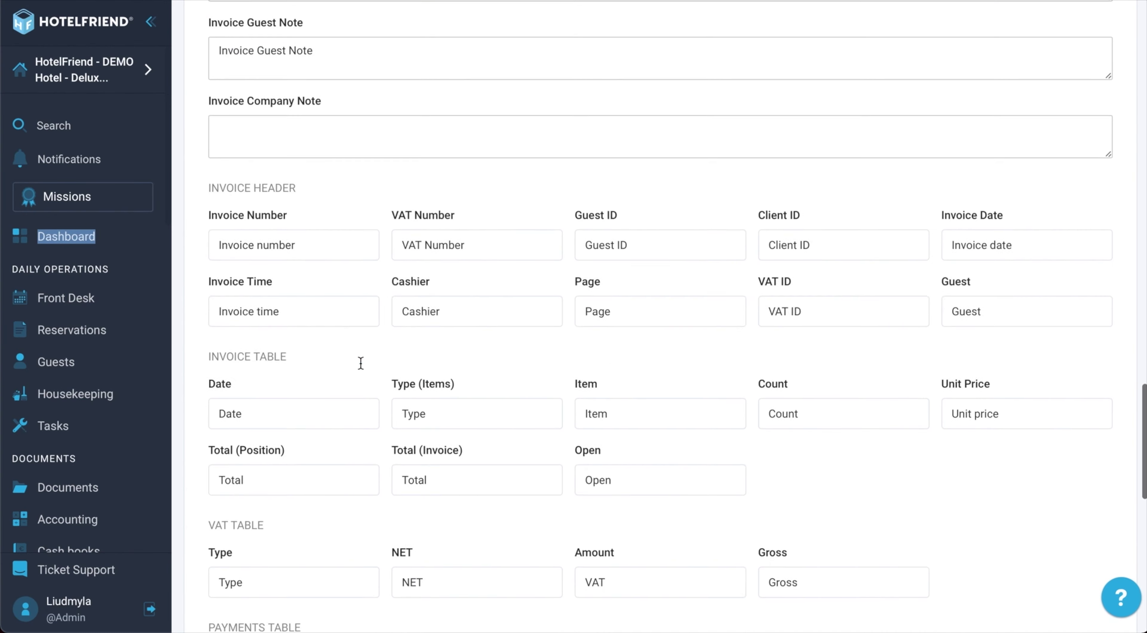
click(278, 192)
double_click(278, 192)
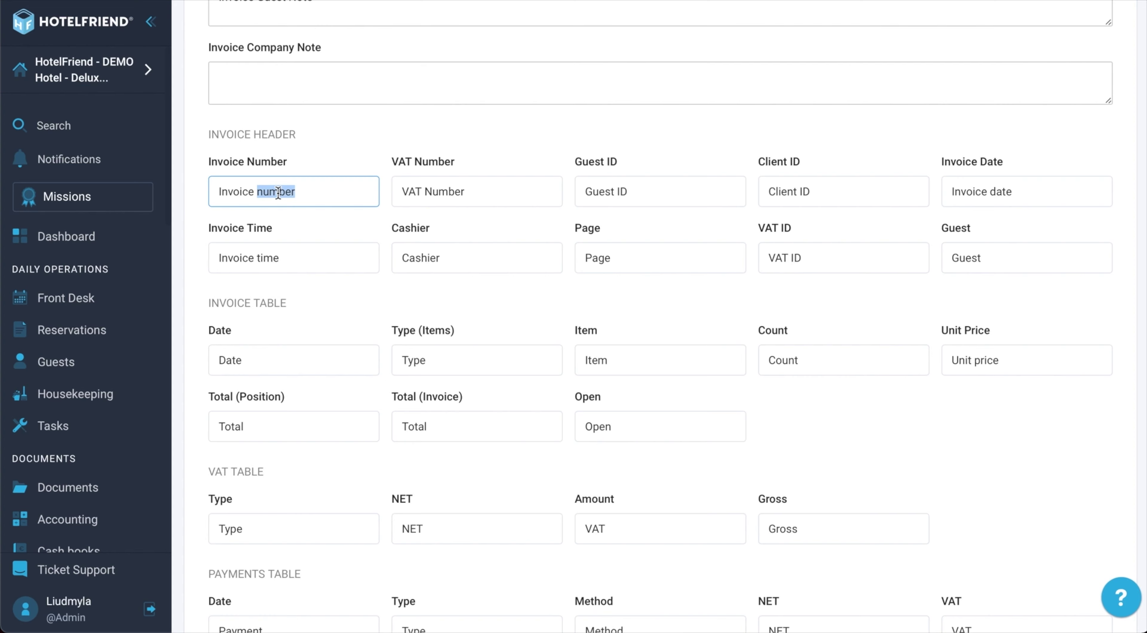
text(#)
Replace the Invoice Time header label with 'Created'
triple_click(263, 258)
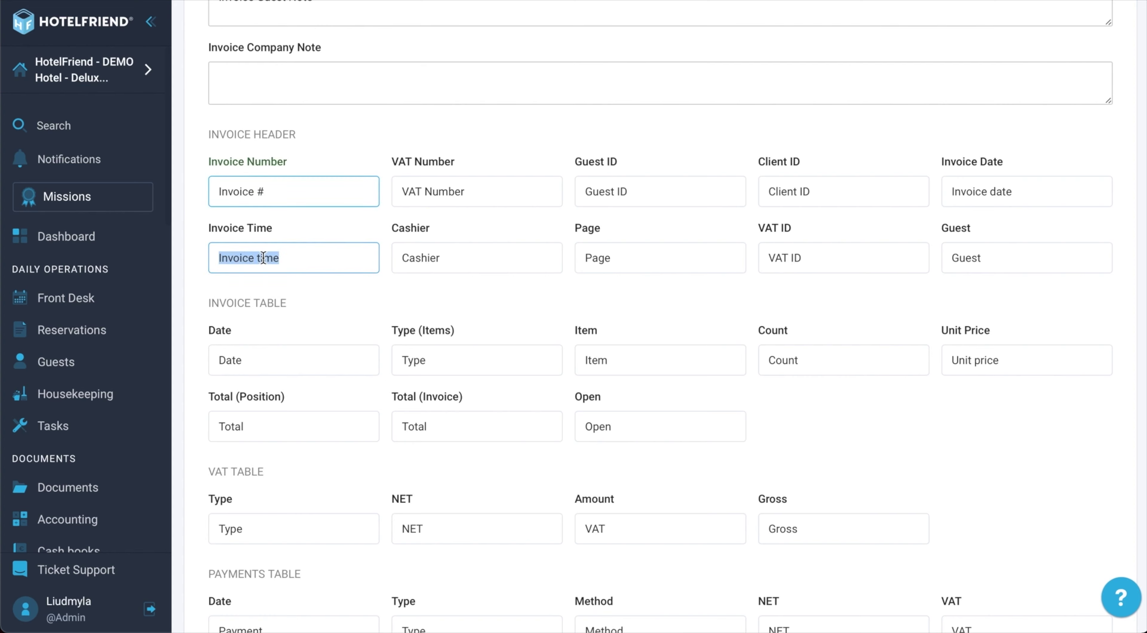
text(Cre)
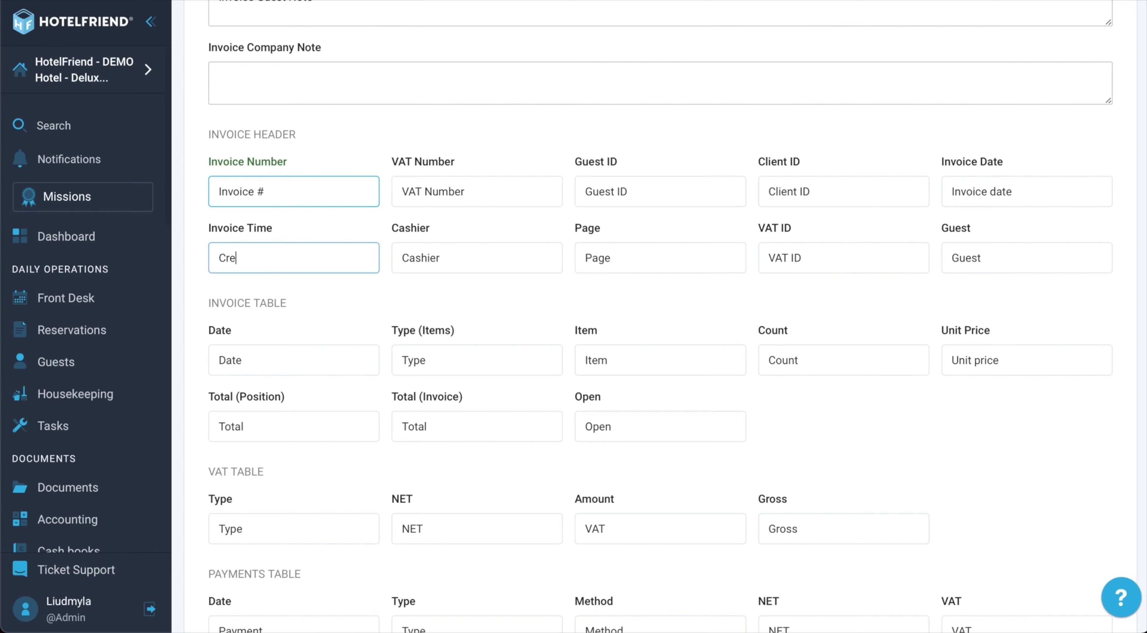
text(ated)
scroll(371, 308, down, 1)
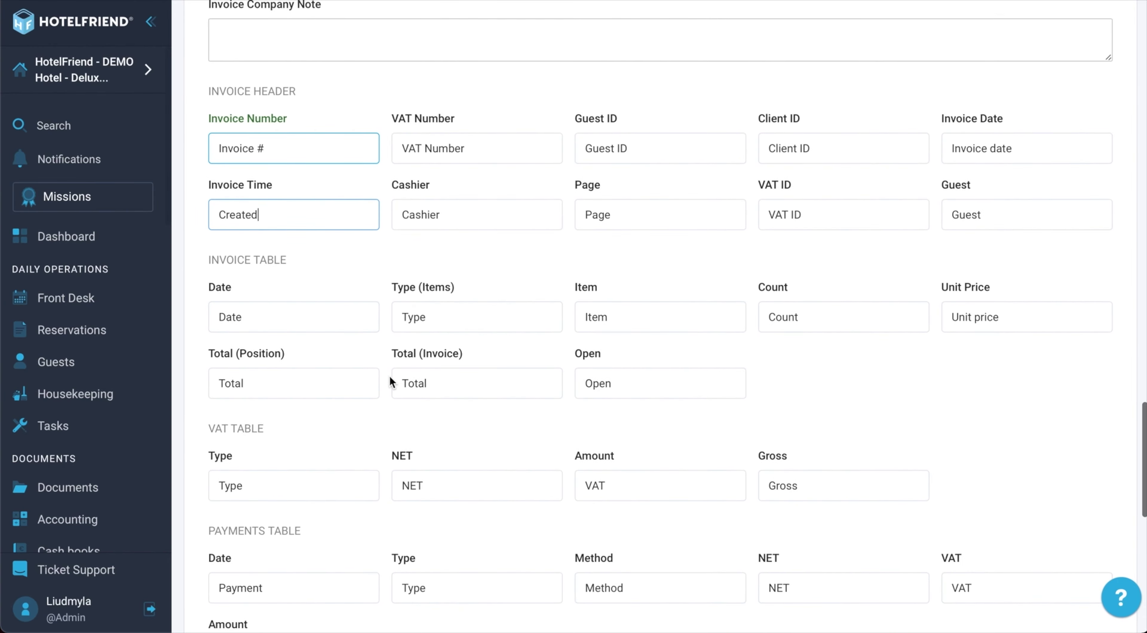
scroll(390, 377, down, 7)
scroll(389, 379, down, 7)
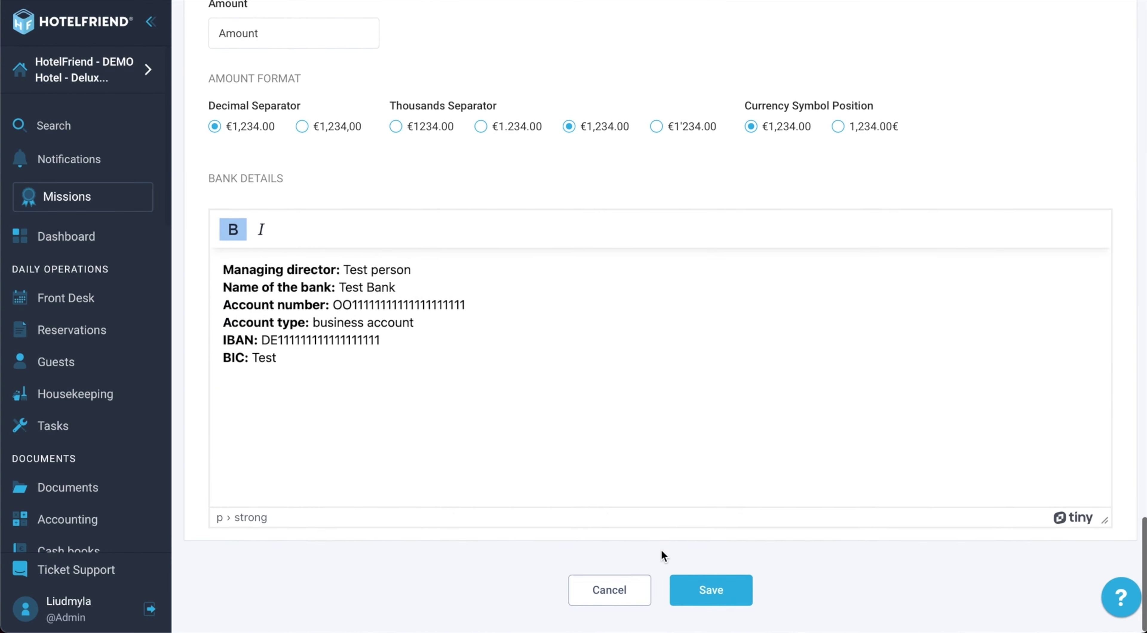
Save the labels and check 'Invoice #' and 'Created' on the zoomed-out invoice preview
click(711, 588)
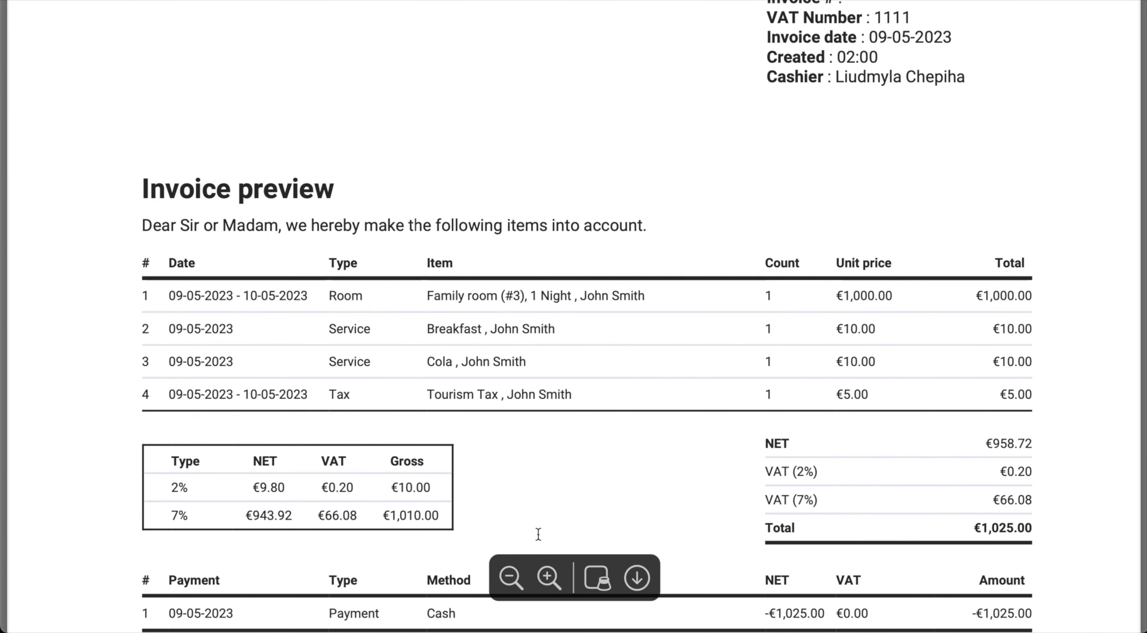
click(511, 577)
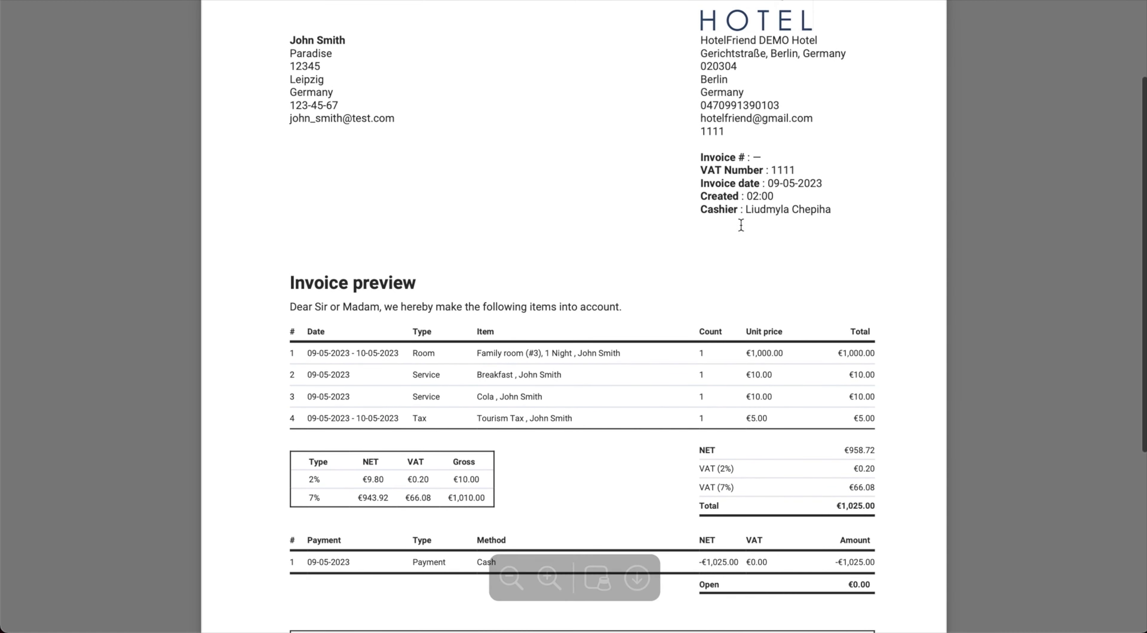
drag(700, 157, 746, 157)
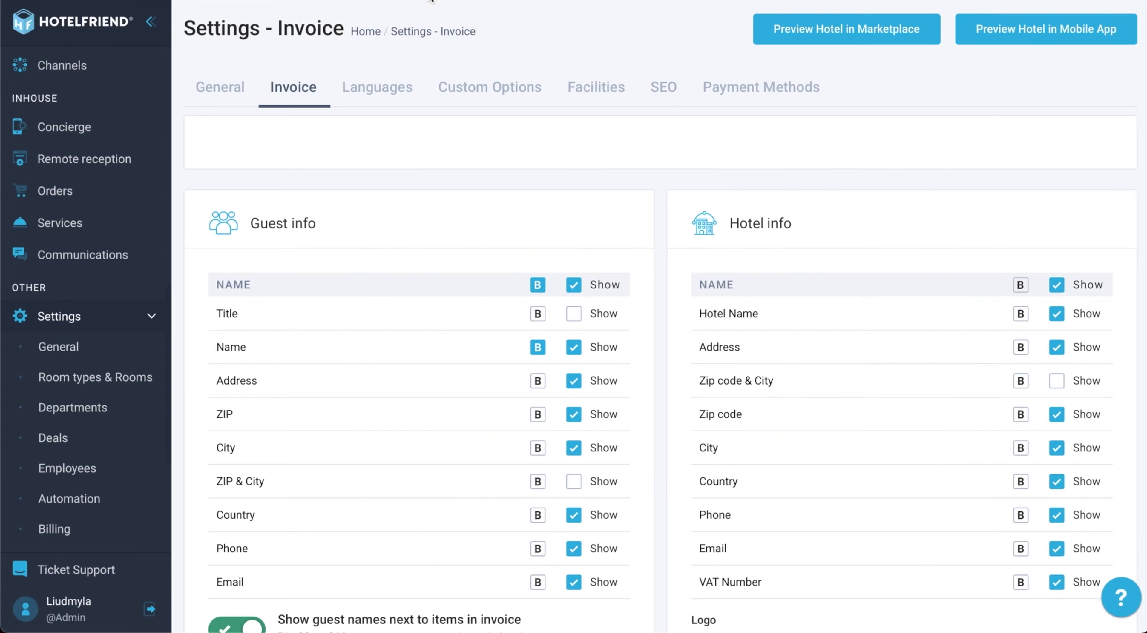
Recheck the saved invoice labels, then show the Hotel employees list of 18 staff accounts
scroll(416, 319, down, 10)
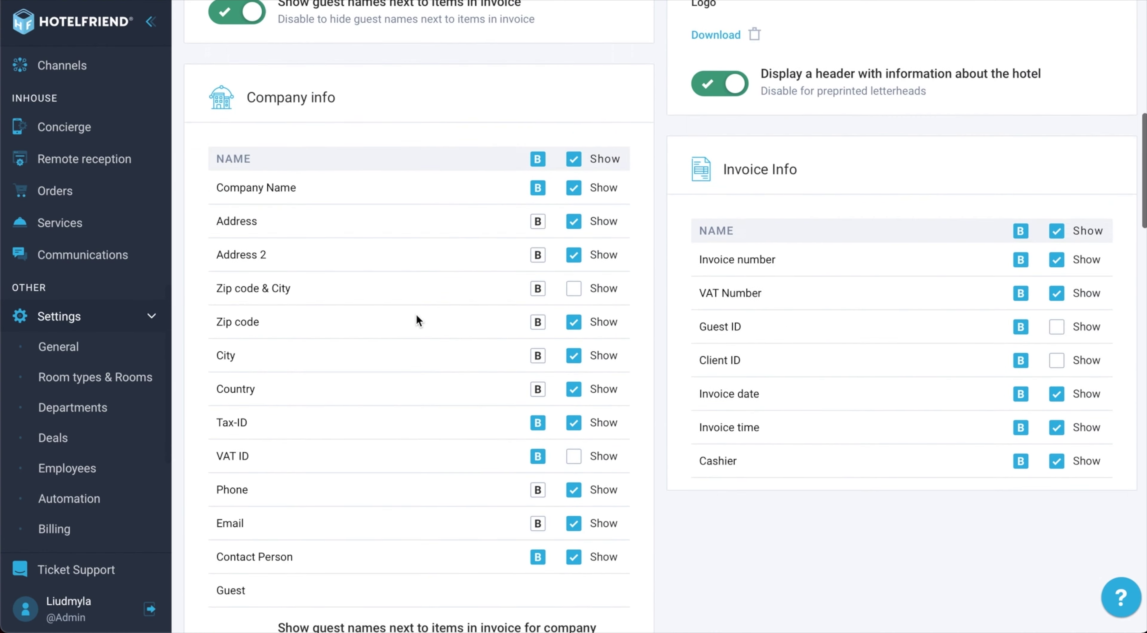
scroll(416, 316, down, 3)
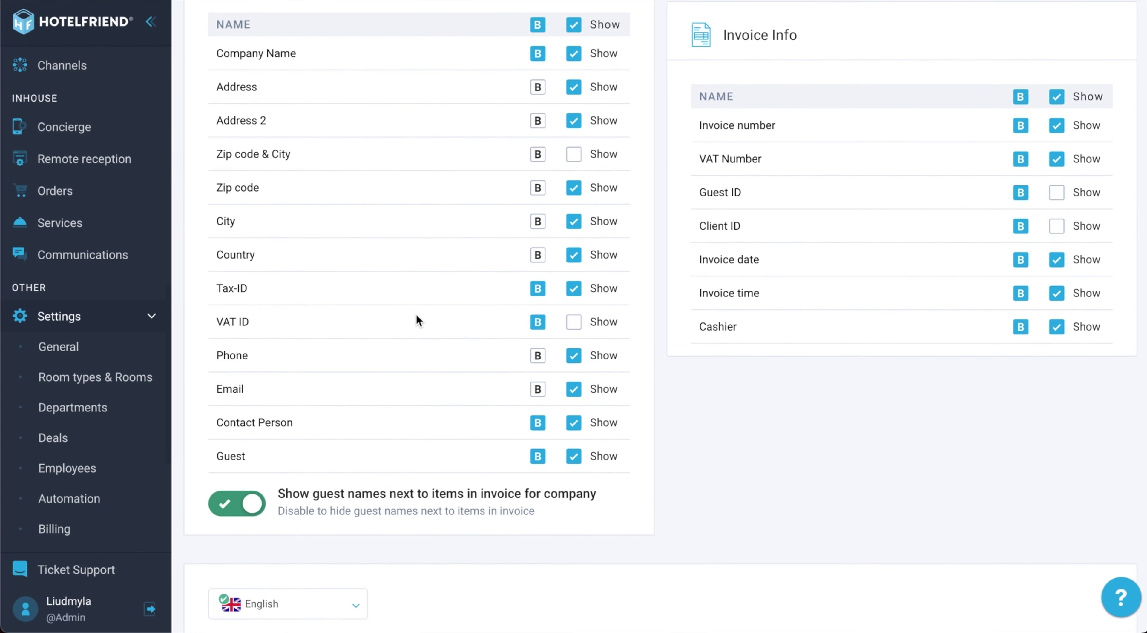
scroll(449, 427, down, 15)
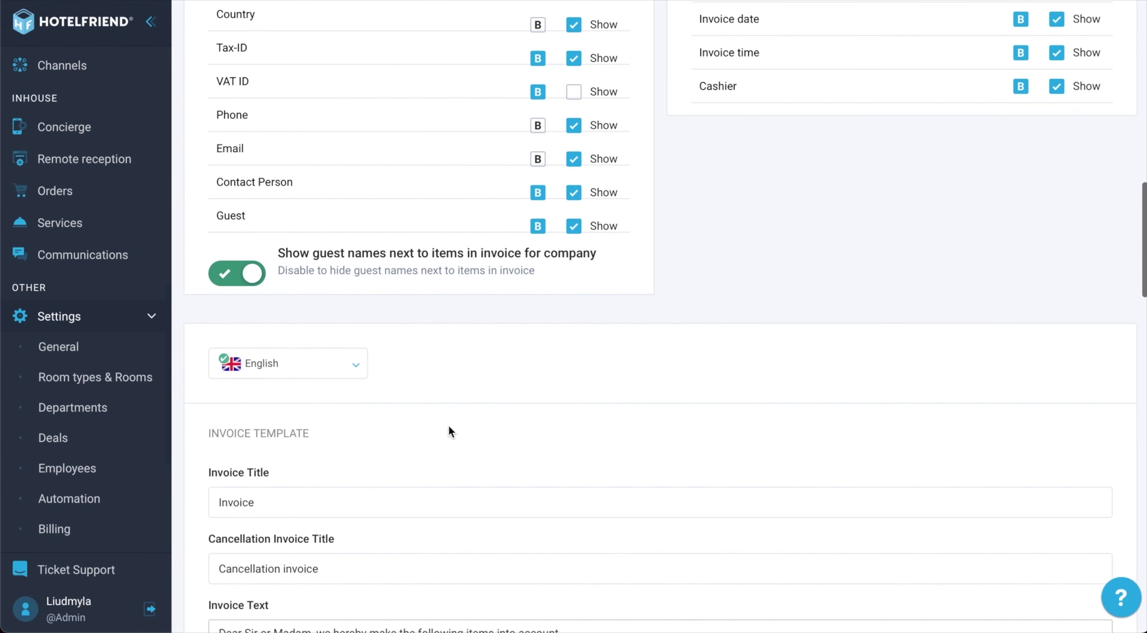
scroll(449, 428, down, 12)
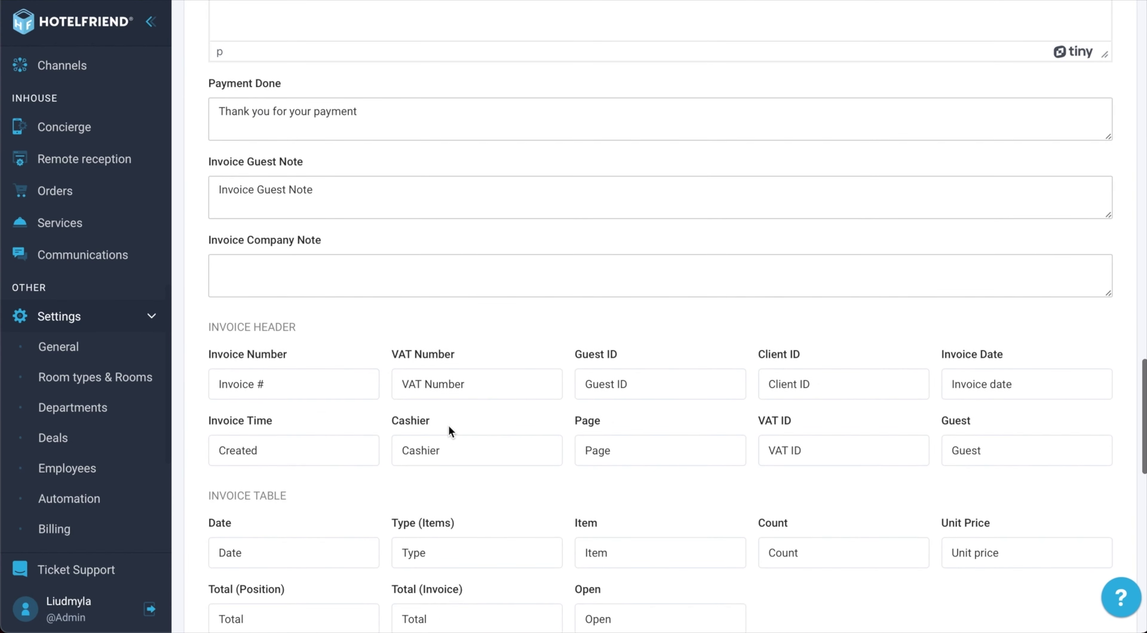
scroll(449, 427, down, 7)
click(449, 426)
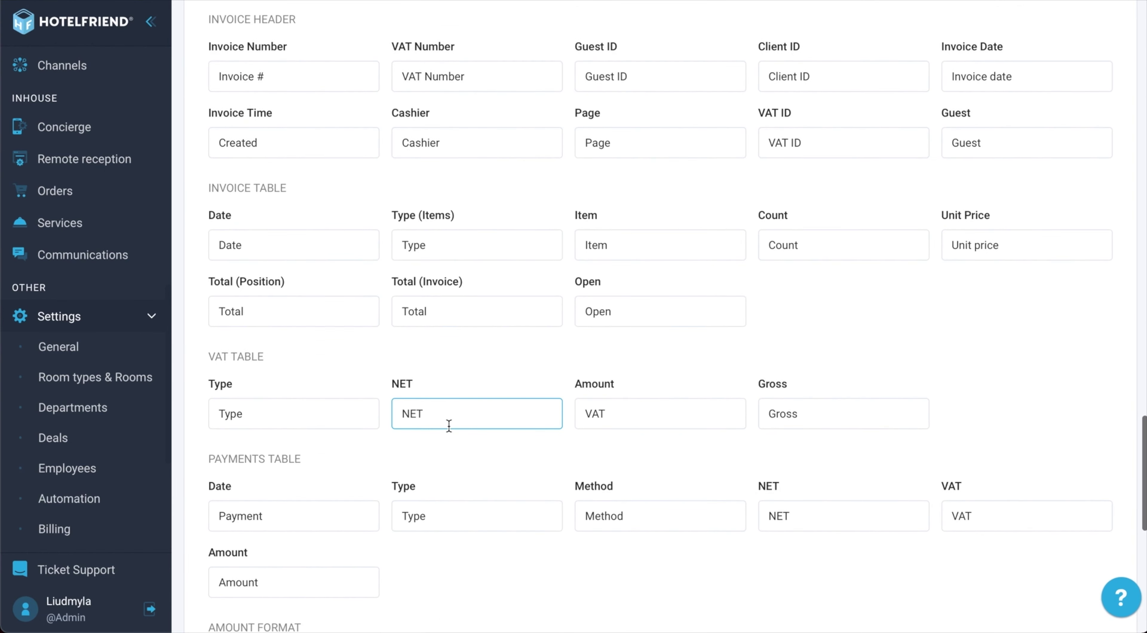
scroll(449, 426, down, 6)
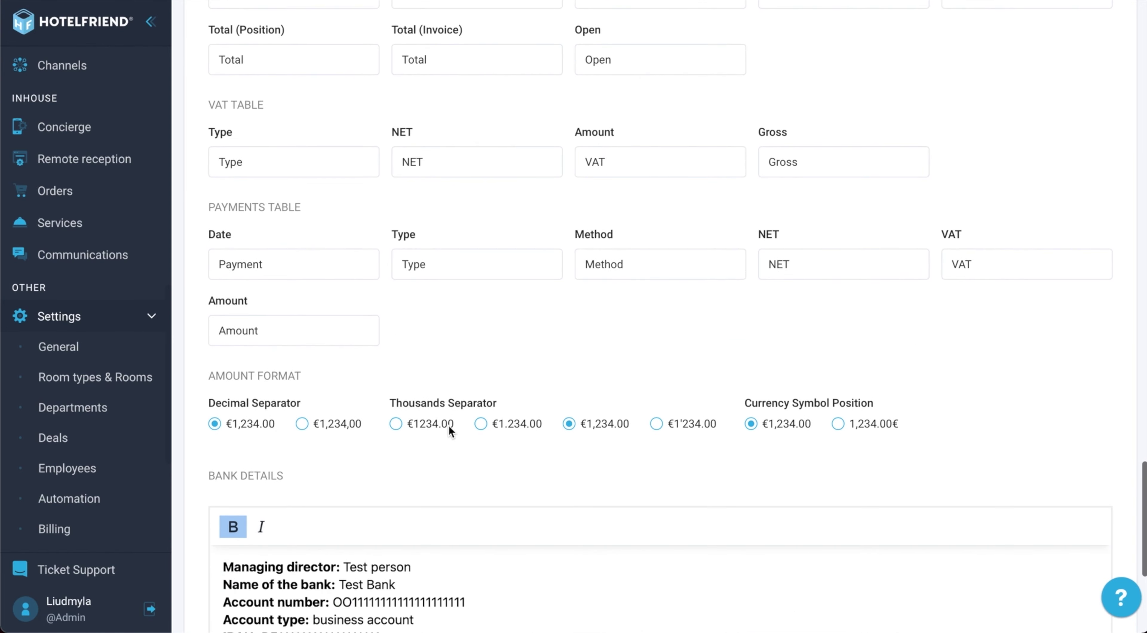
scroll(449, 428, down, 2)
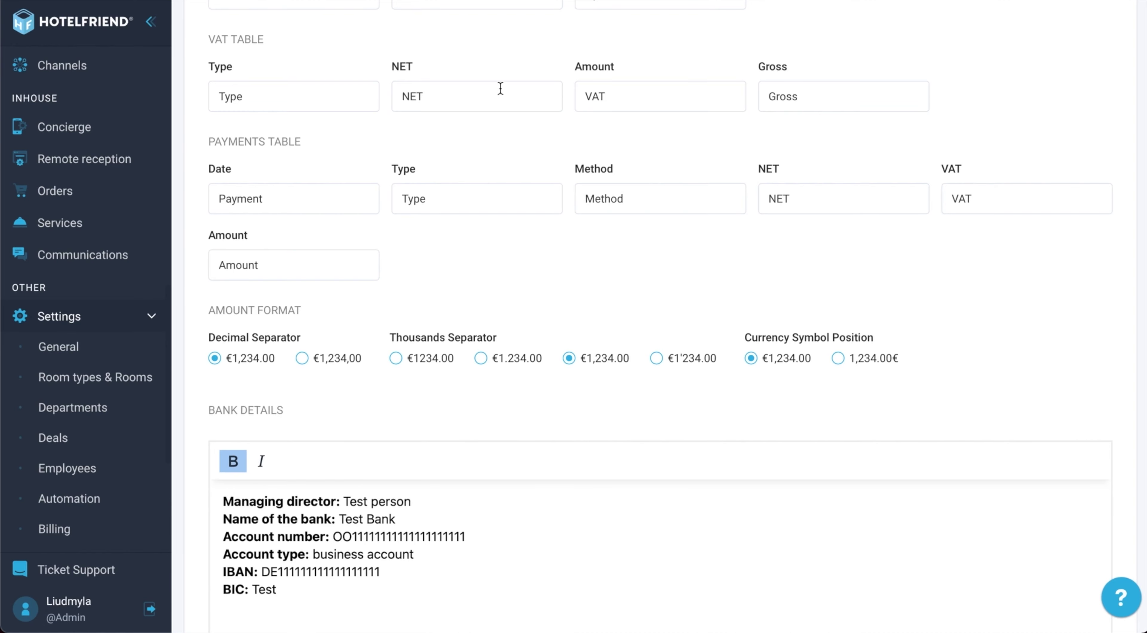
click(537, 1)
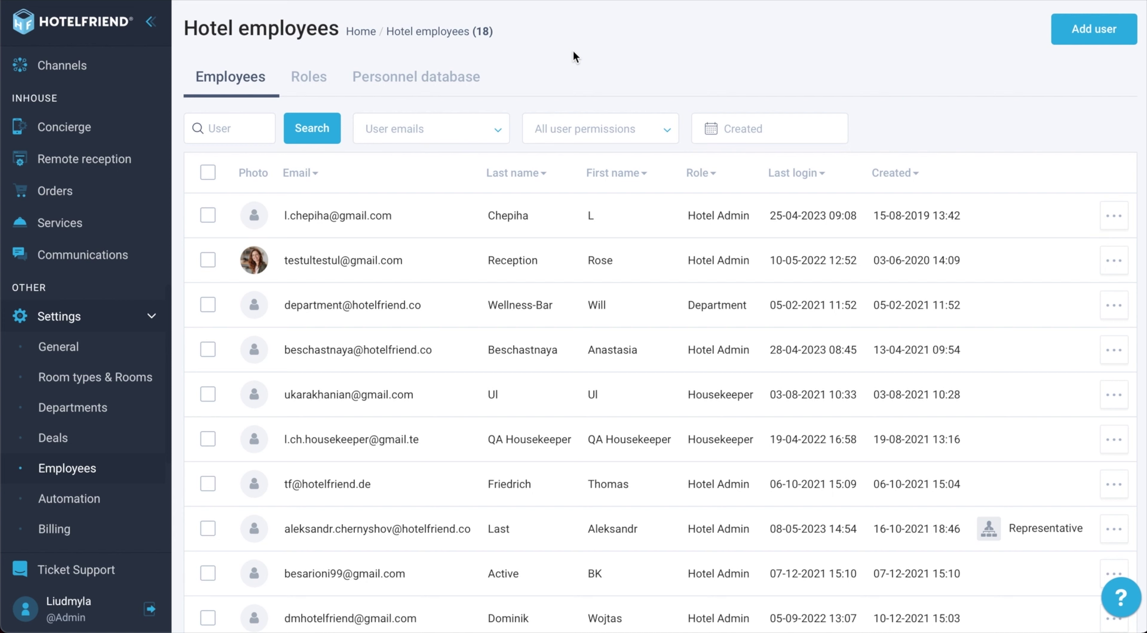
Switch to the Personnel database tab with staff grouped by role
click(443, 80)
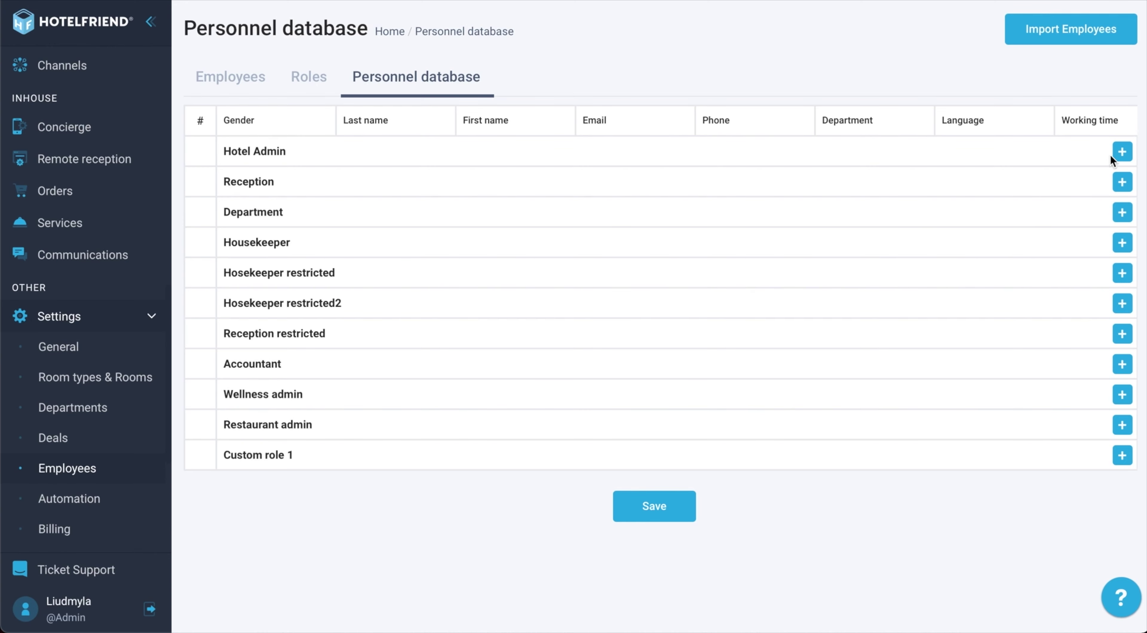
Add a Hotel Admin row, enter the employee's last and first name, and save
click(1121, 152)
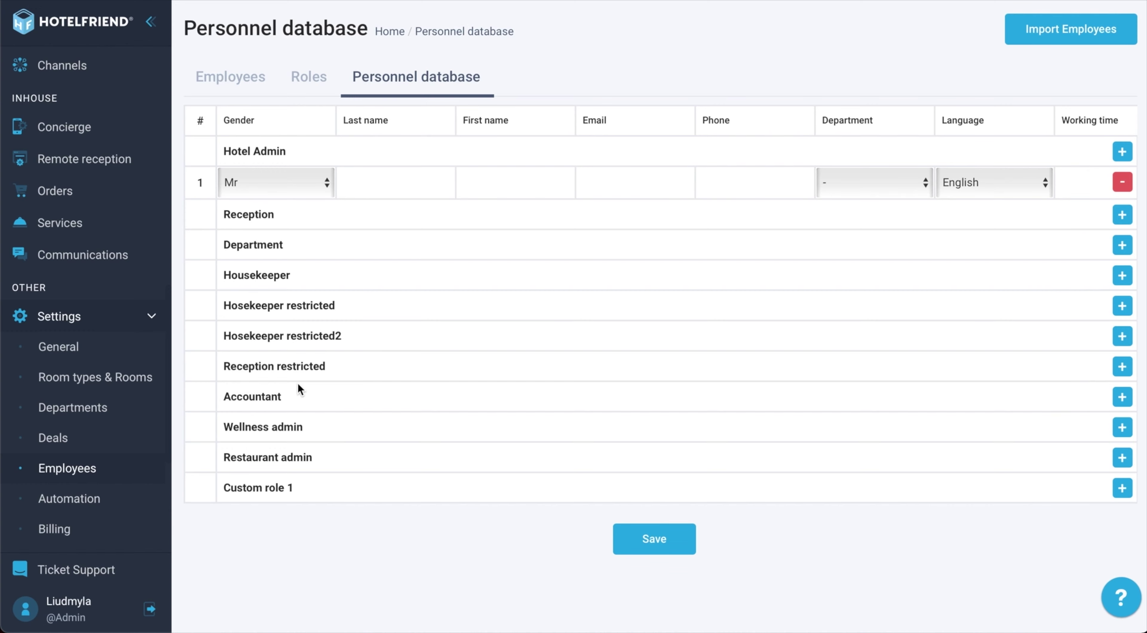
click(388, 180)
text(John)
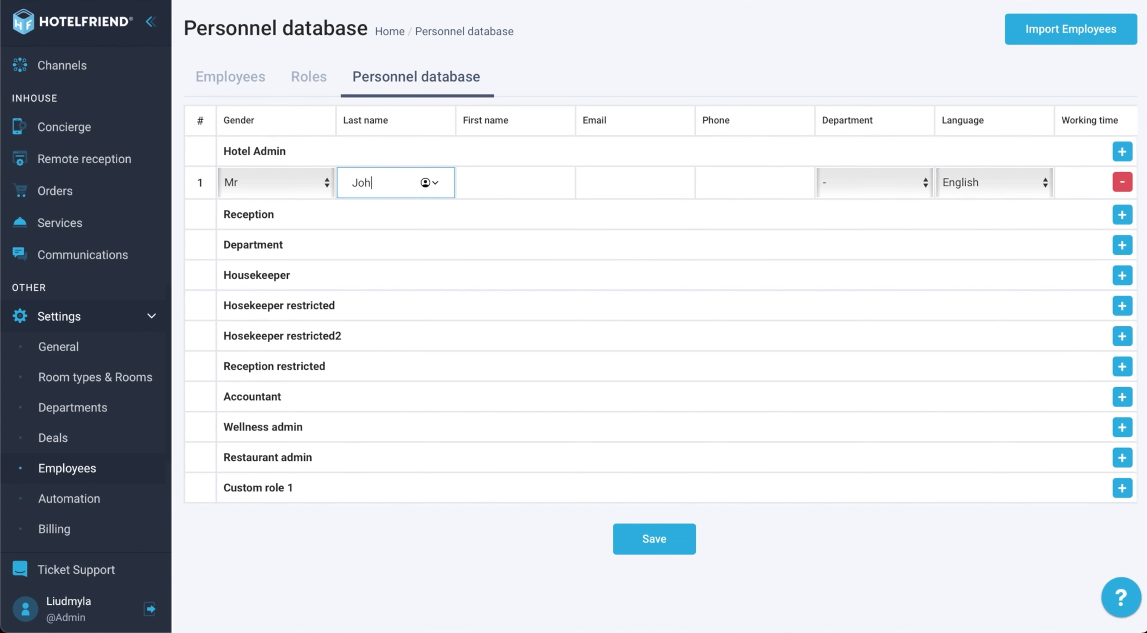
click(491, 182)
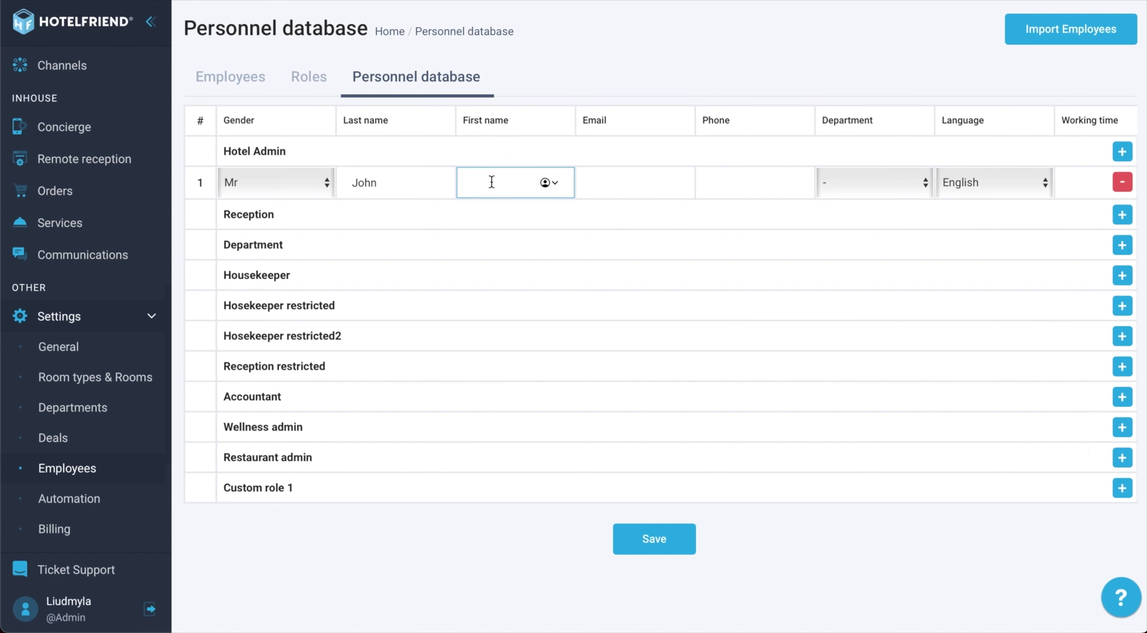
text(Snow)
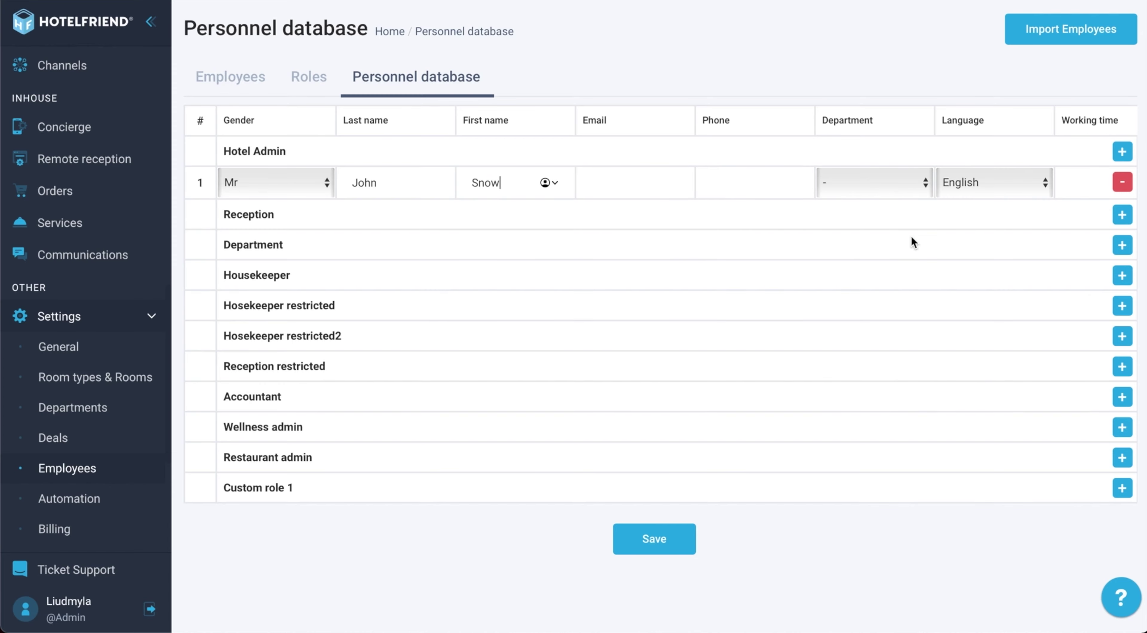
click(651, 542)
Import all listed users as employees and save the personnel database
click(1065, 35)
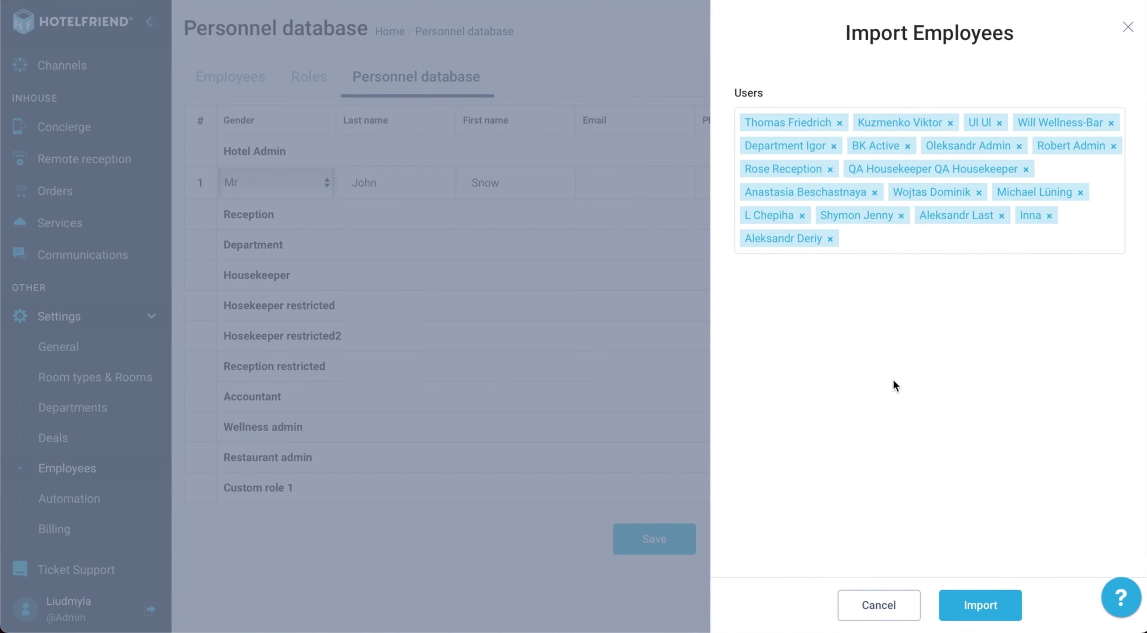
click(975, 607)
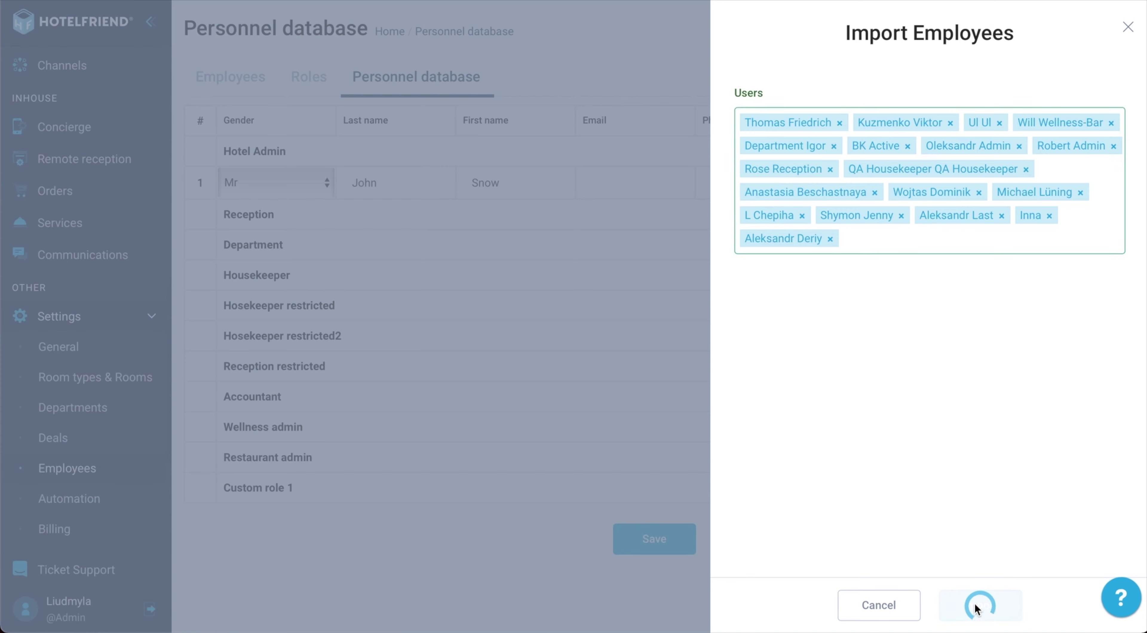
scroll(634, 320, down, 12)
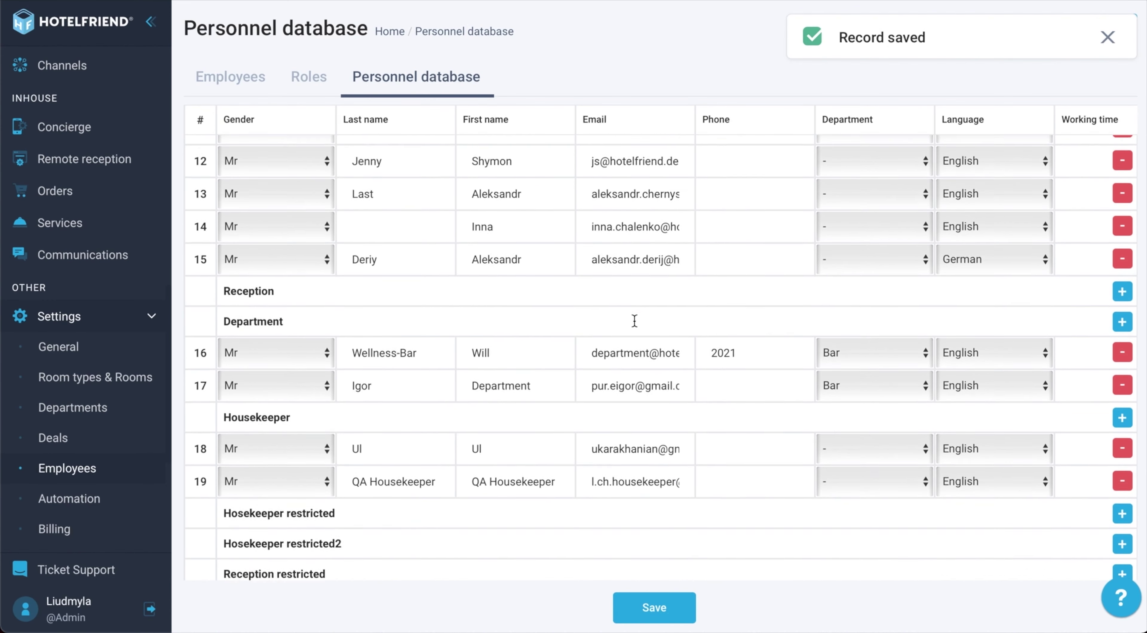
scroll(635, 321, up, 4)
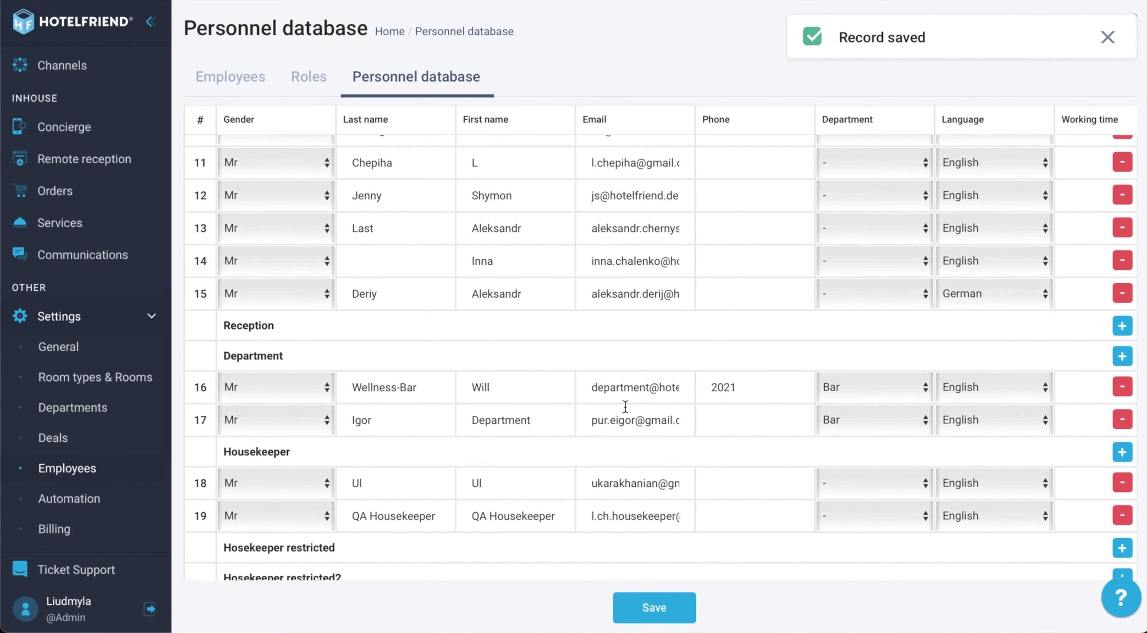
click(646, 607)
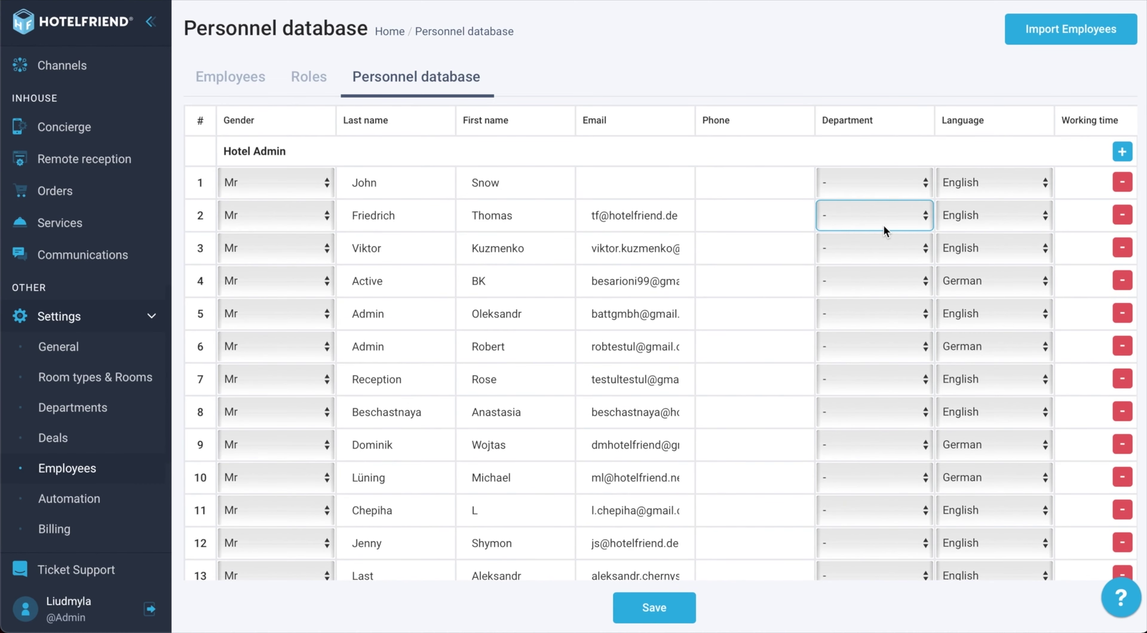
Inspect row 1's department, language and gender dropdowns without changing anything
click(867, 183)
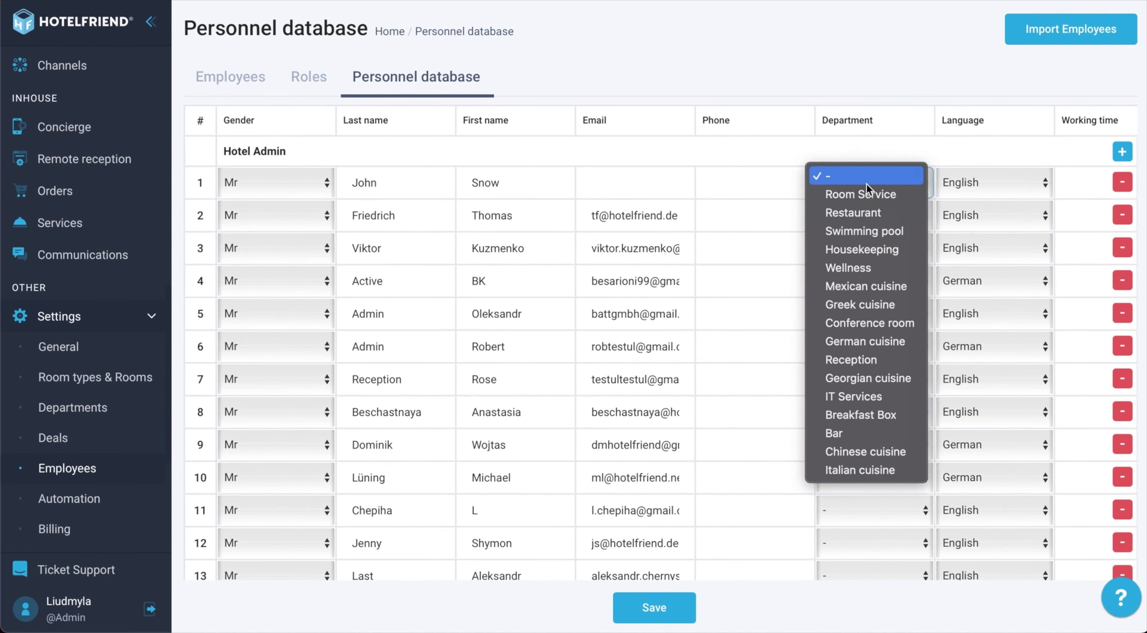
click(897, 56)
click(957, 183)
click(860, 59)
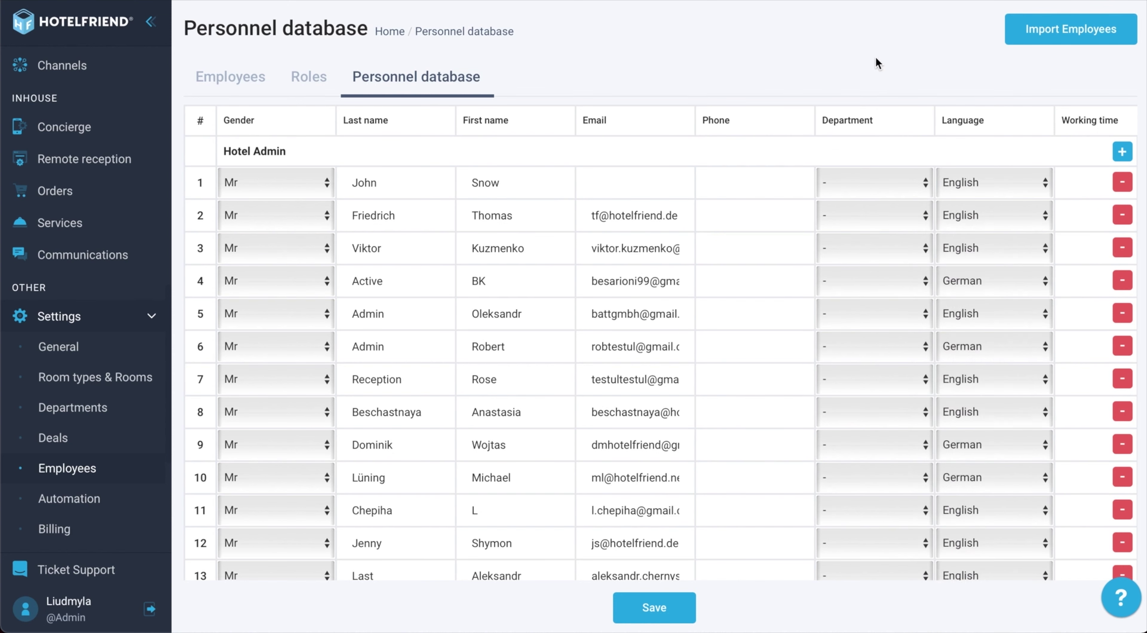
click(320, 183)
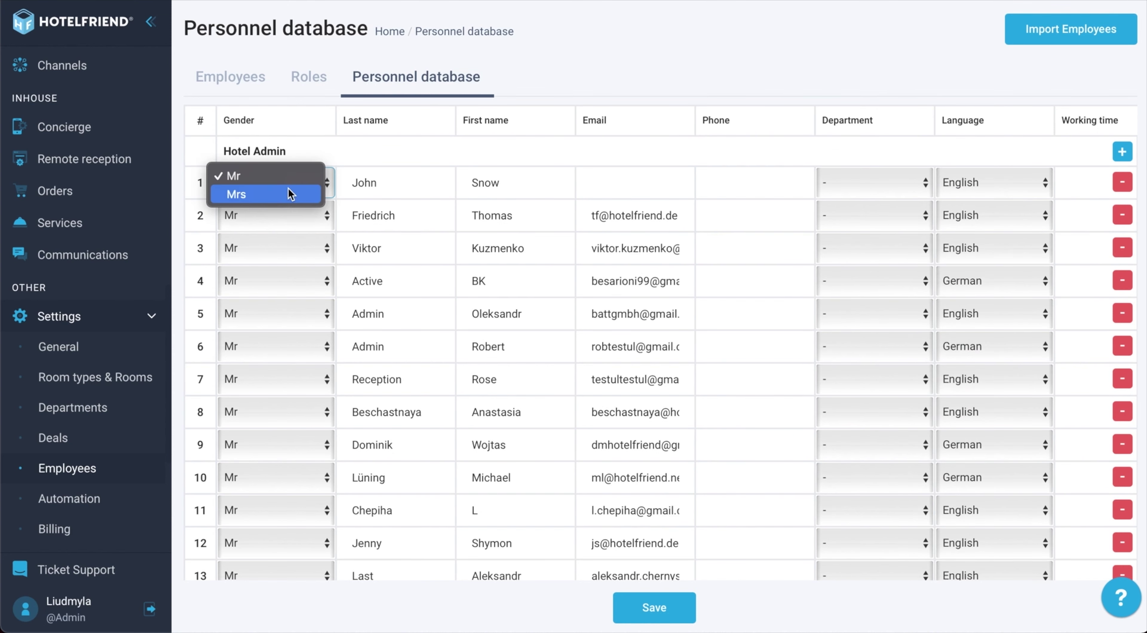
click(639, 36)
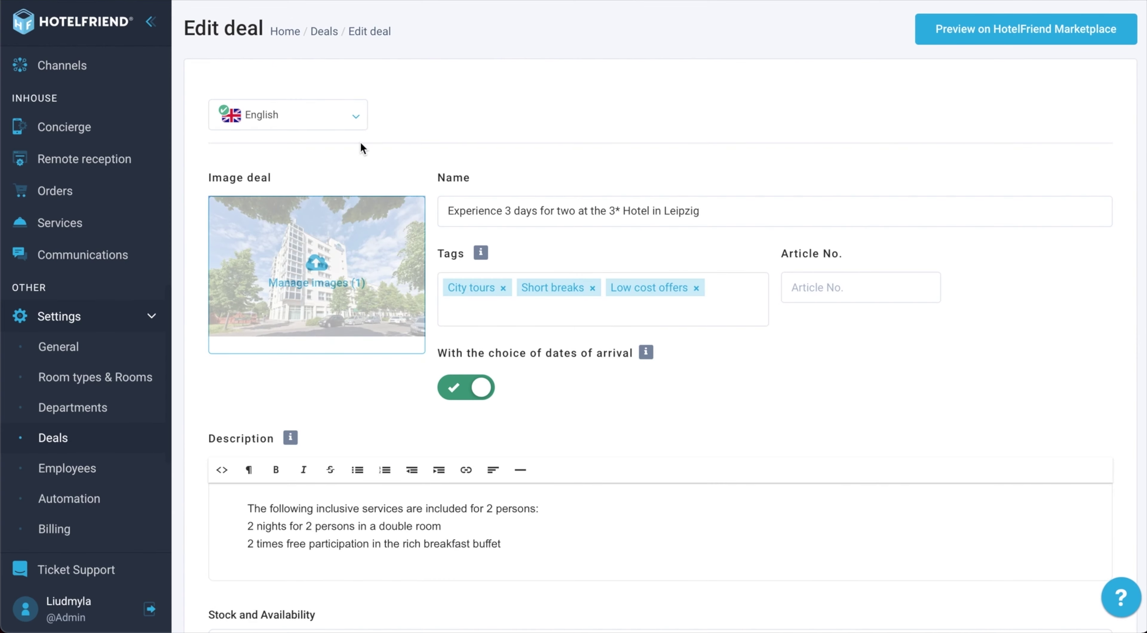
Scroll the Leipzig deal to Stock and Availability: 8 per day, 08-05-2023 to 30-06-2023, Tuesday–Sunday
scroll(186, 376, down, 6)
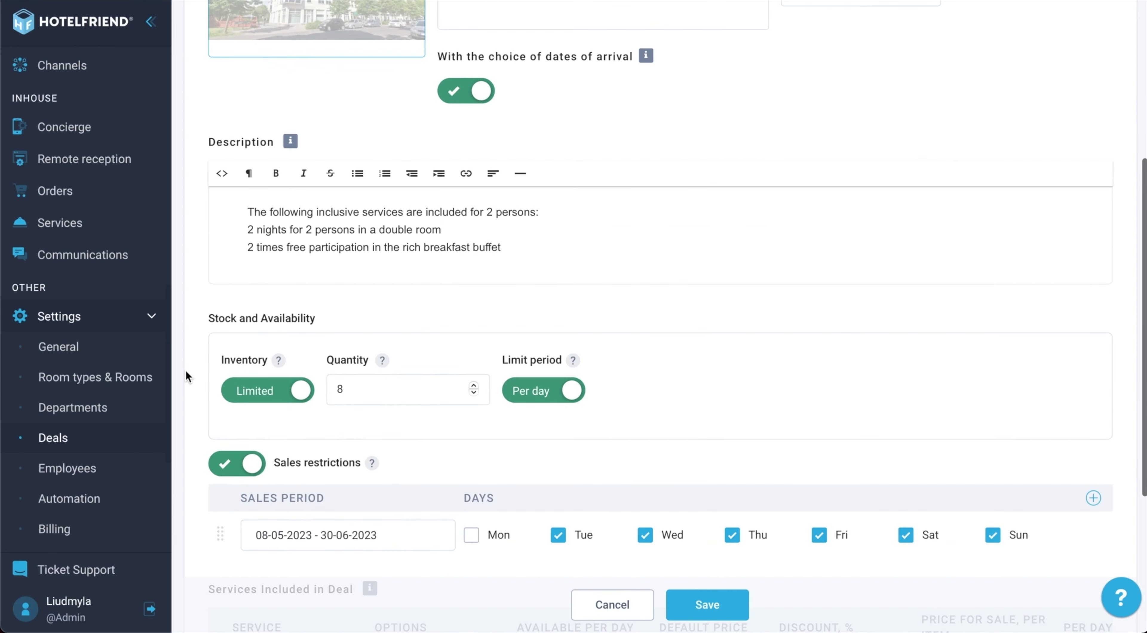
scroll(186, 377, down, 1)
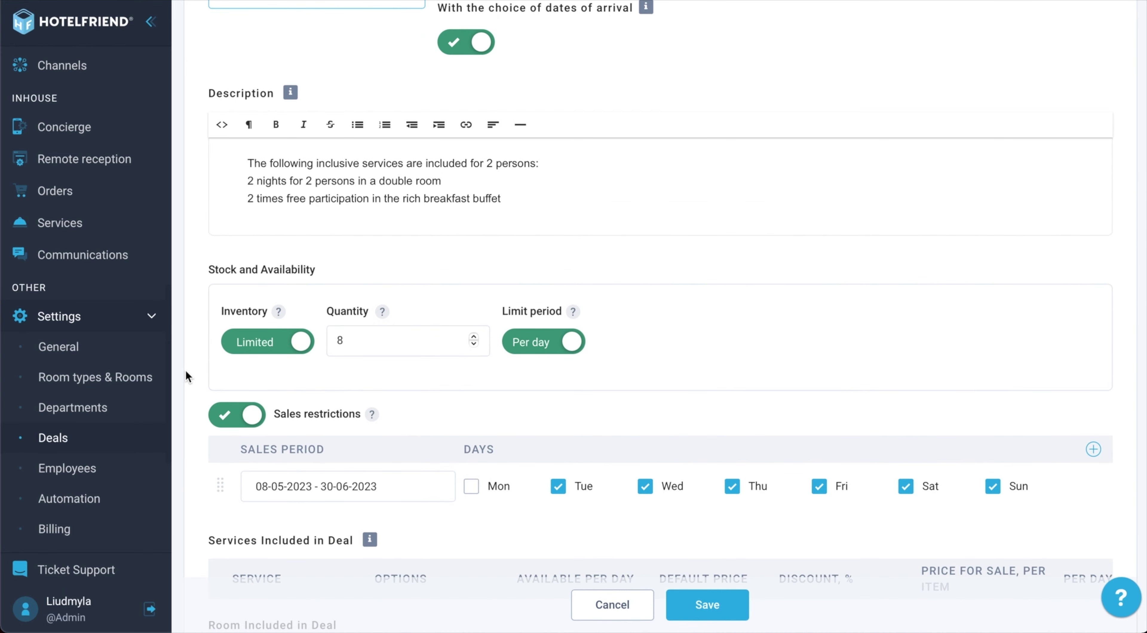
scroll(186, 373, up, 7)
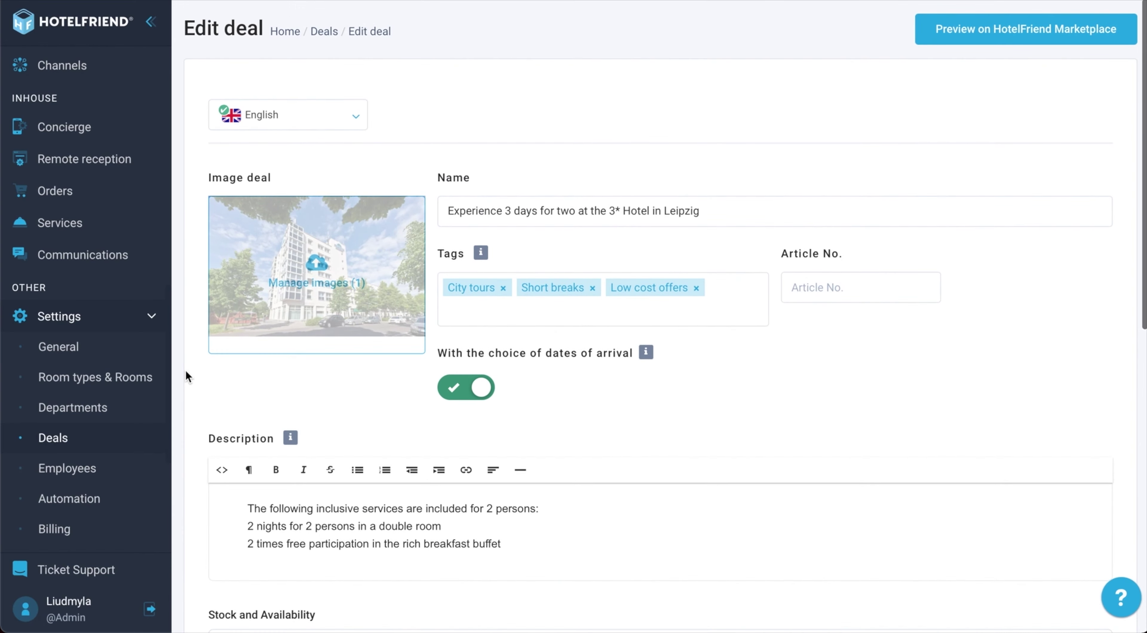
scroll(186, 373, down, 8)
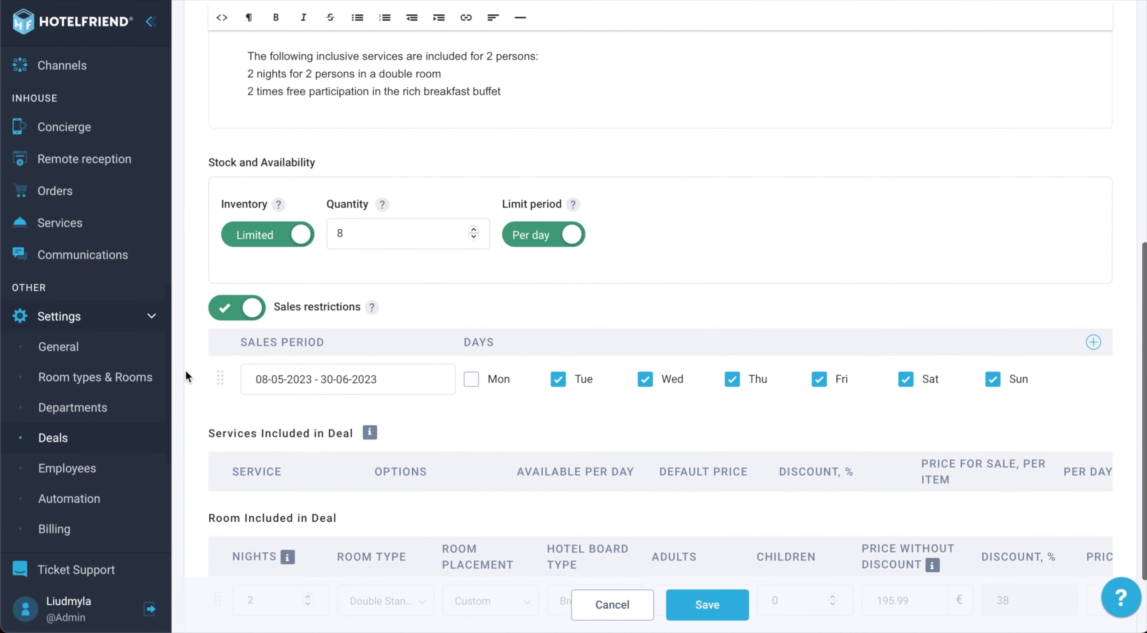
scroll(185, 370, up, 8)
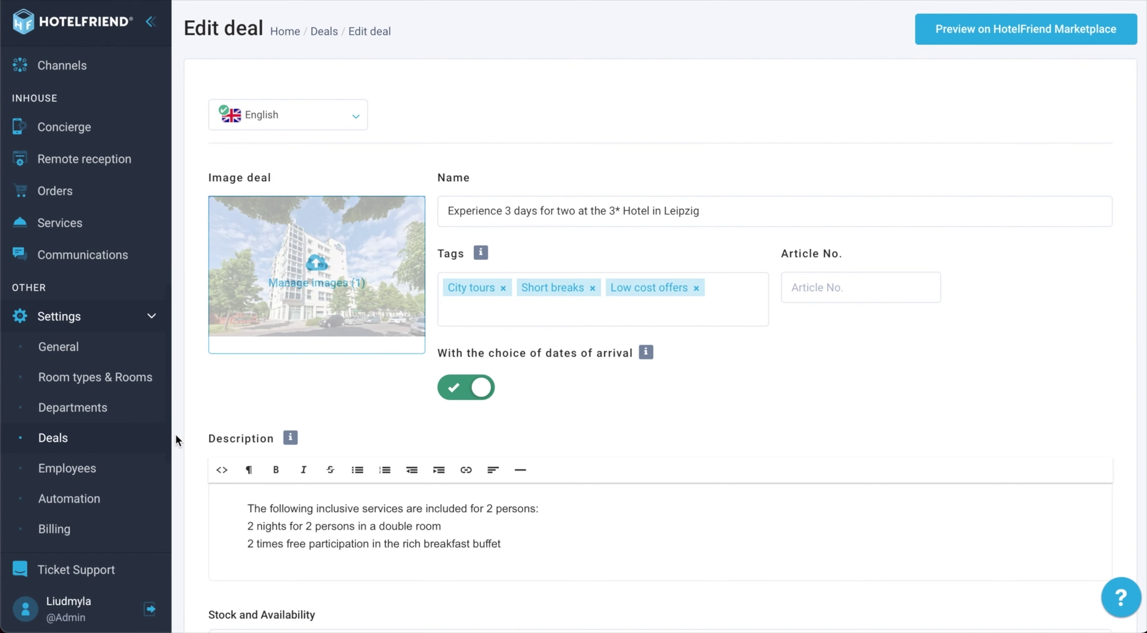
scroll(187, 450, down, 10)
scroll(187, 449, down, 2)
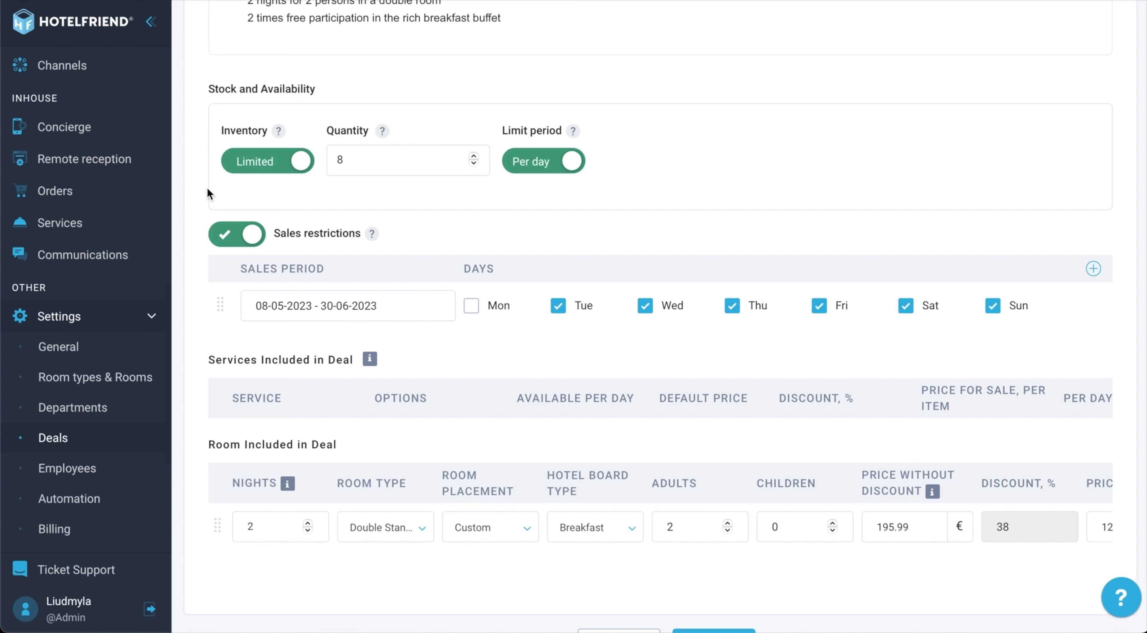
click(351, 162)
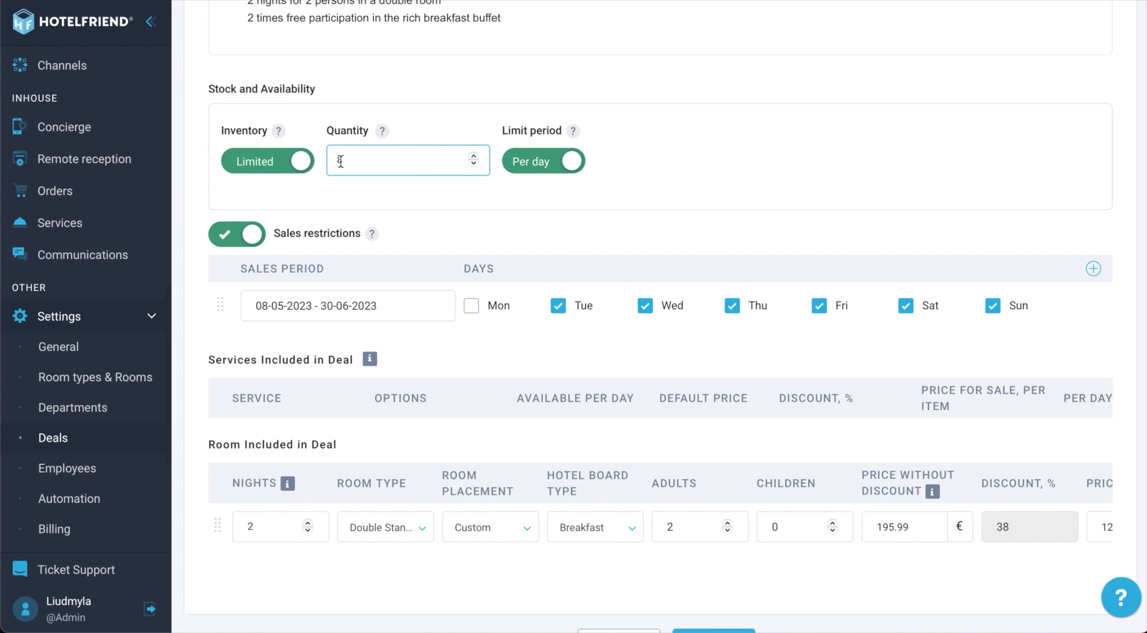
click(517, 166)
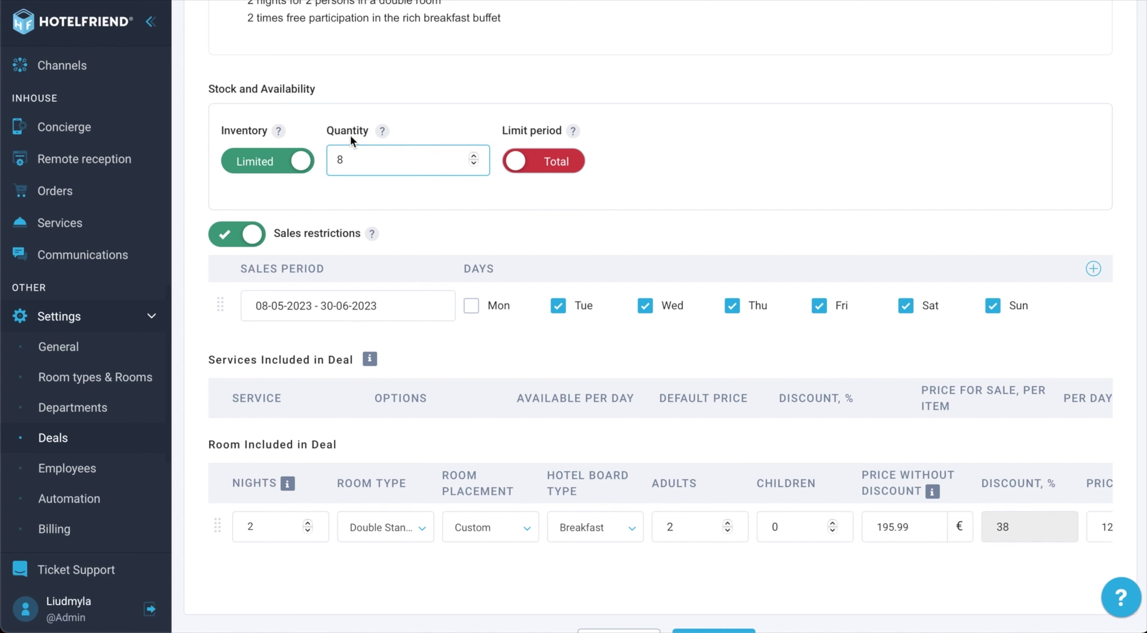
click(575, 164)
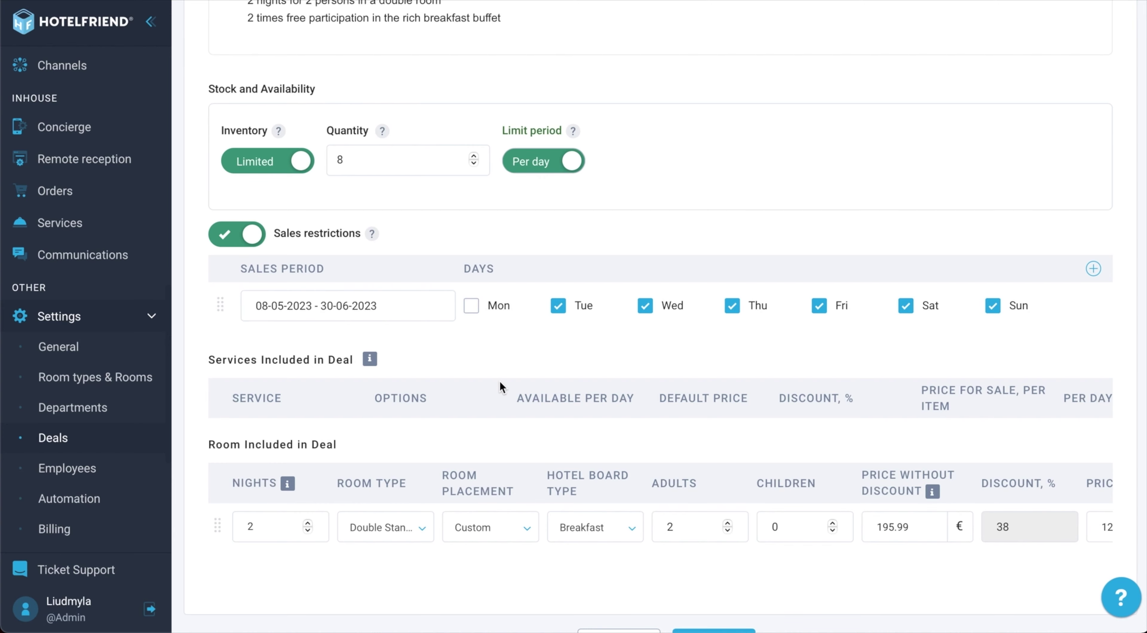
scroll(500, 381, down, 2)
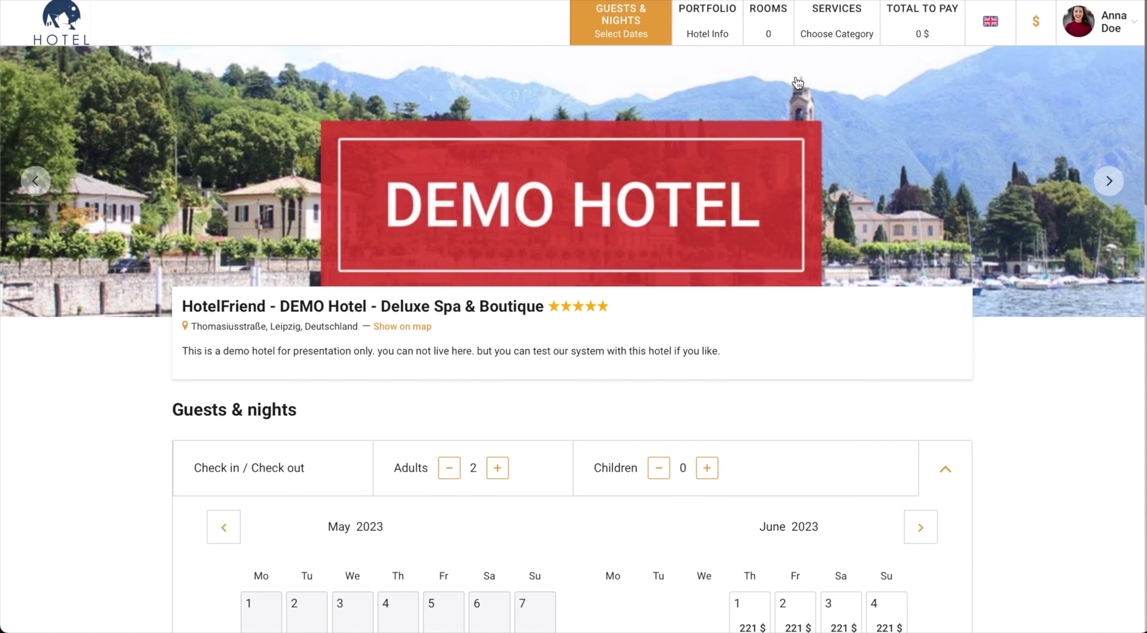
Select May 22–24 2023 as the stay dates in the calendar
scroll(540, 309, down, 5)
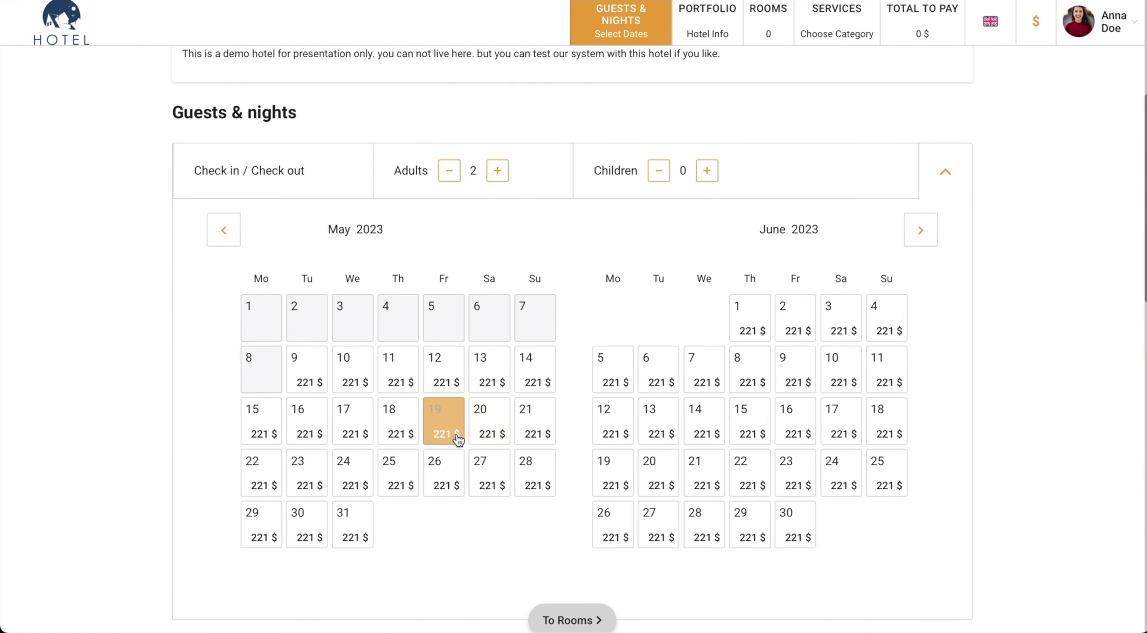
click(366, 377)
click(440, 378)
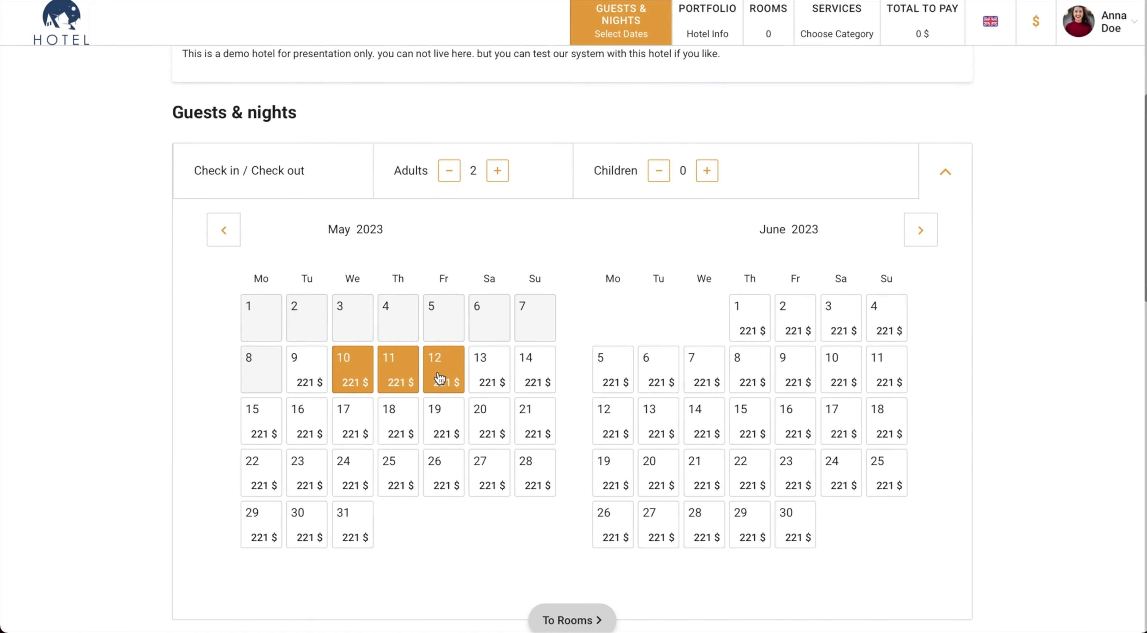
click(260, 429)
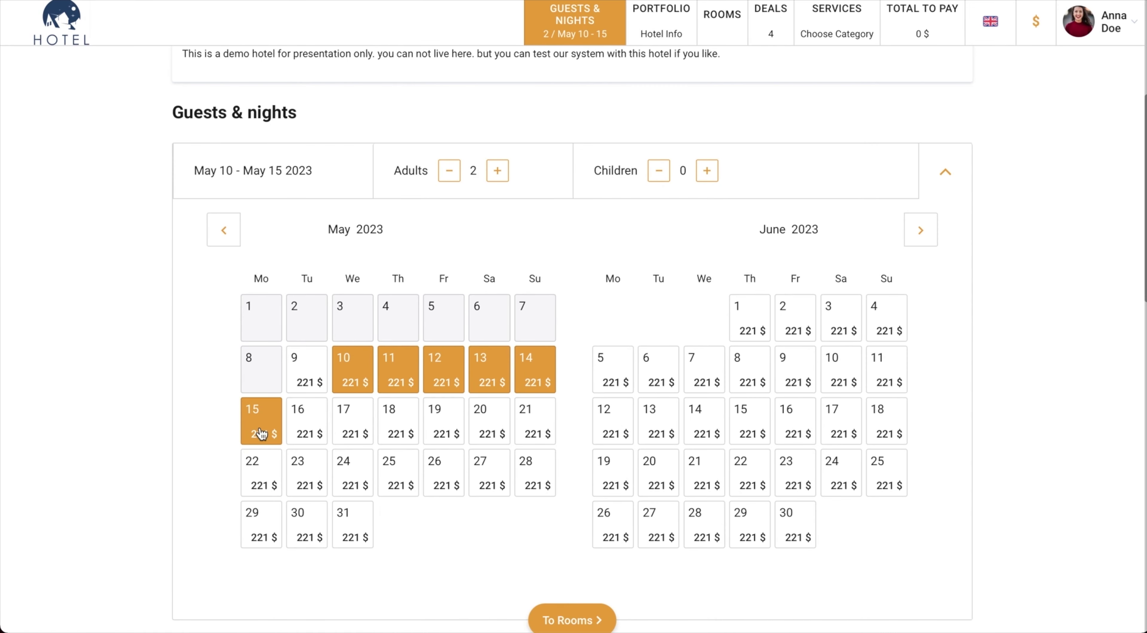
click(262, 438)
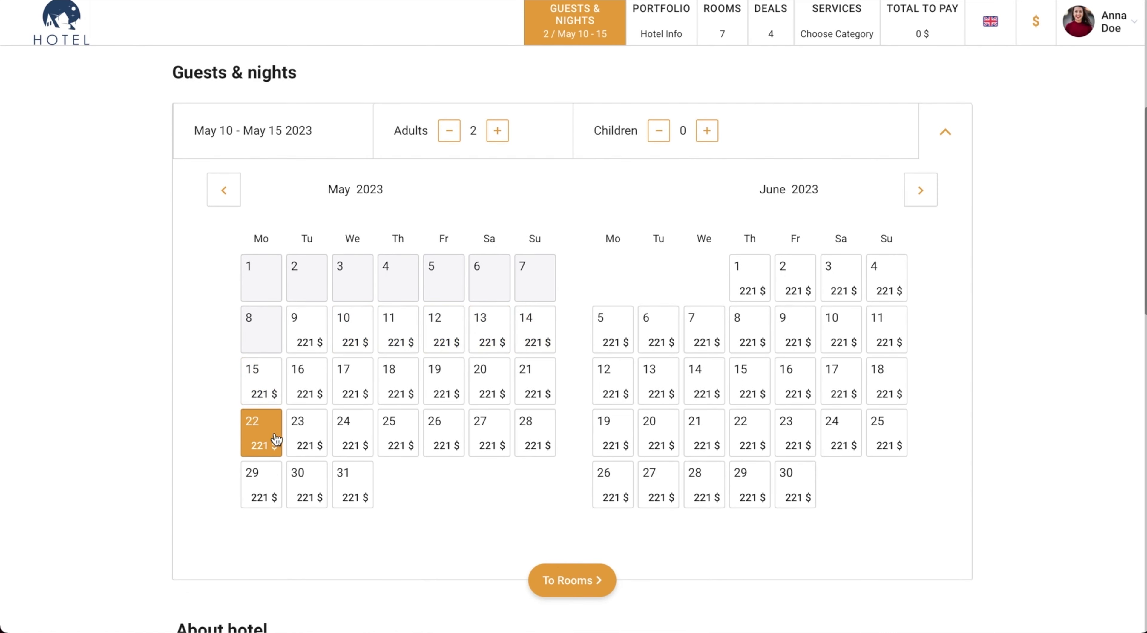
click(345, 435)
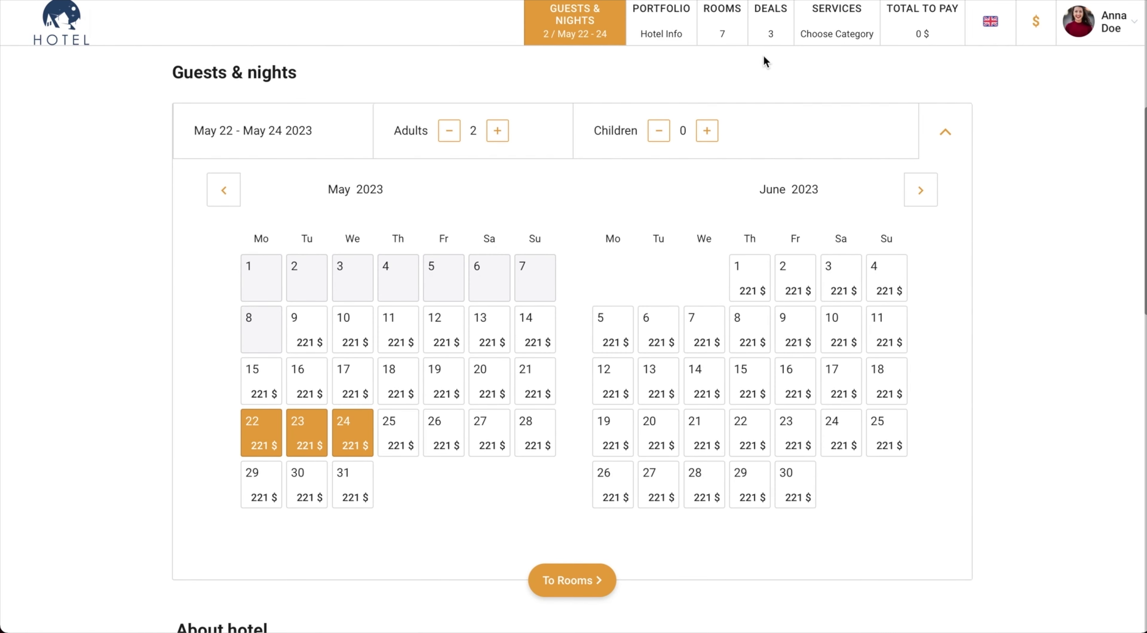
Show the deals for those dates and expand the New Year and Hotel Leipzig vacation services
click(769, 35)
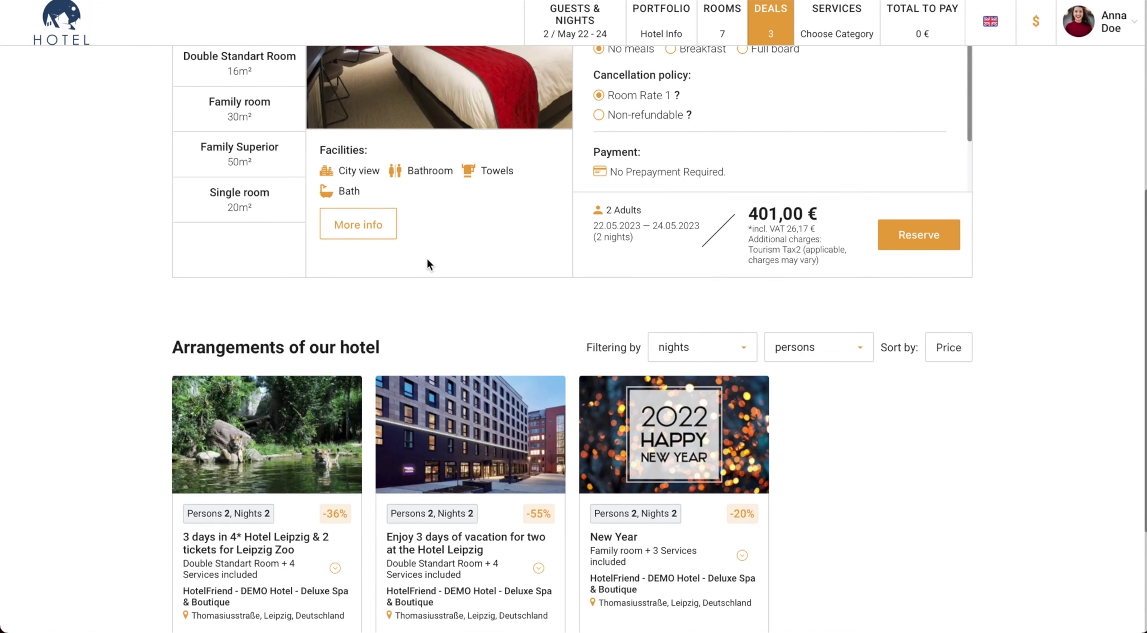
scroll(379, 302, down, 3)
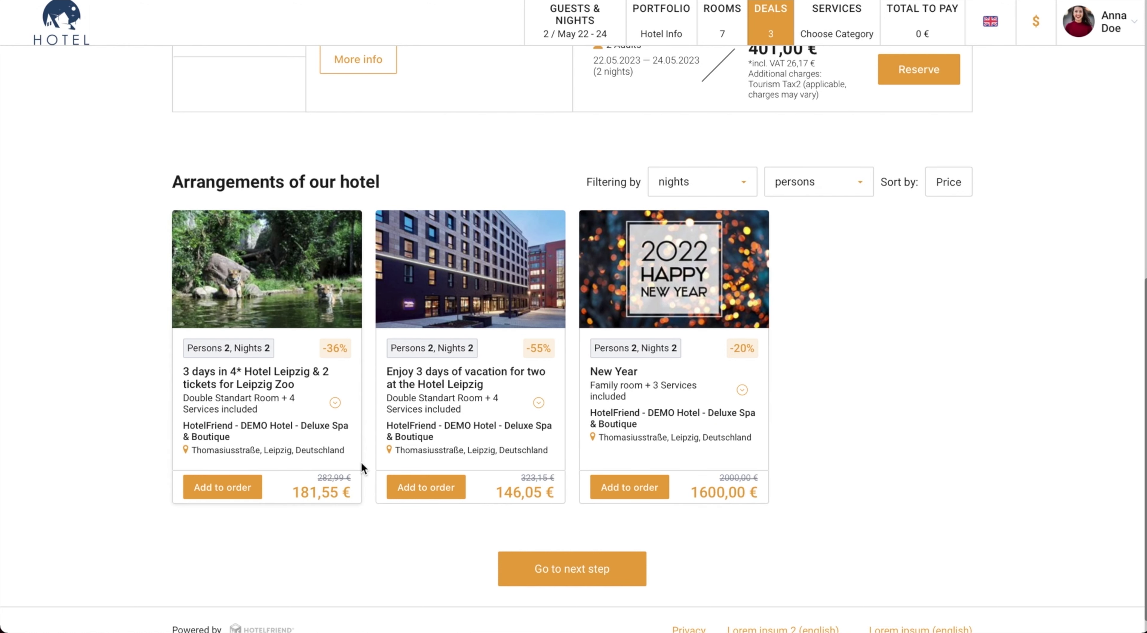
click(741, 390)
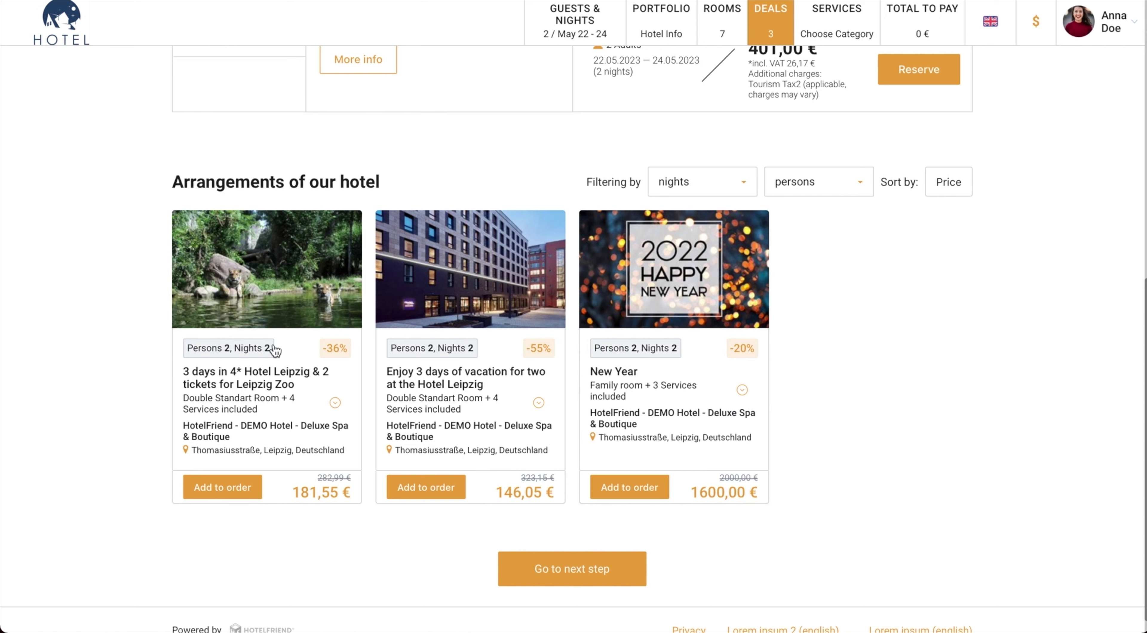
click(538, 403)
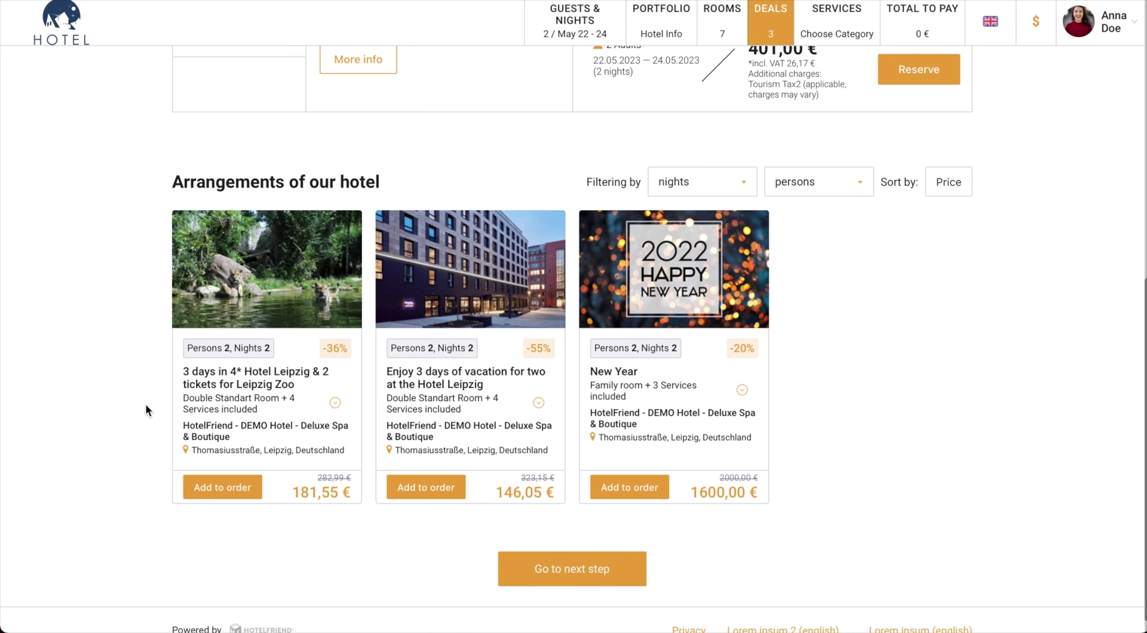
Change the stay to May 24–26 and jump to the four listed arrangements
scroll(148, 410, up, 10)
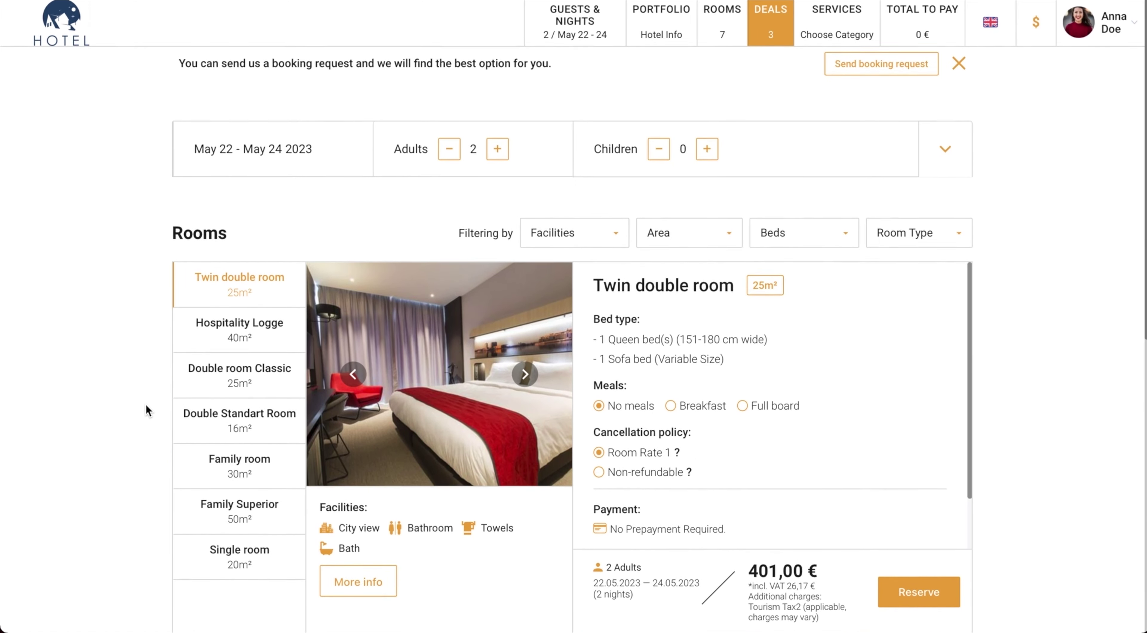
click(946, 148)
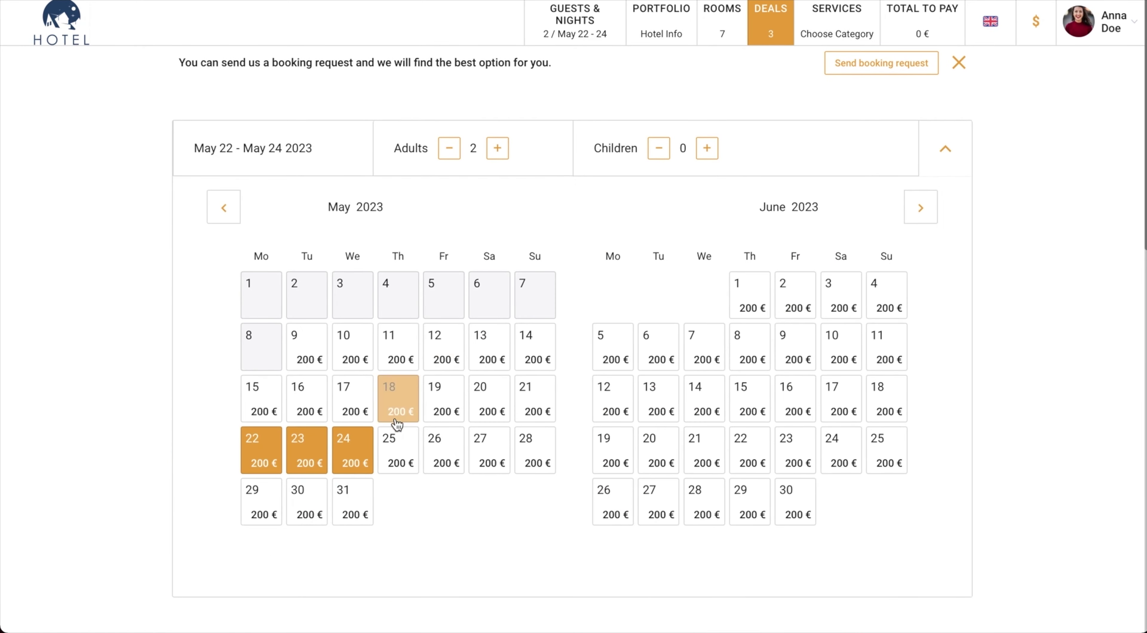
click(354, 447)
click(441, 458)
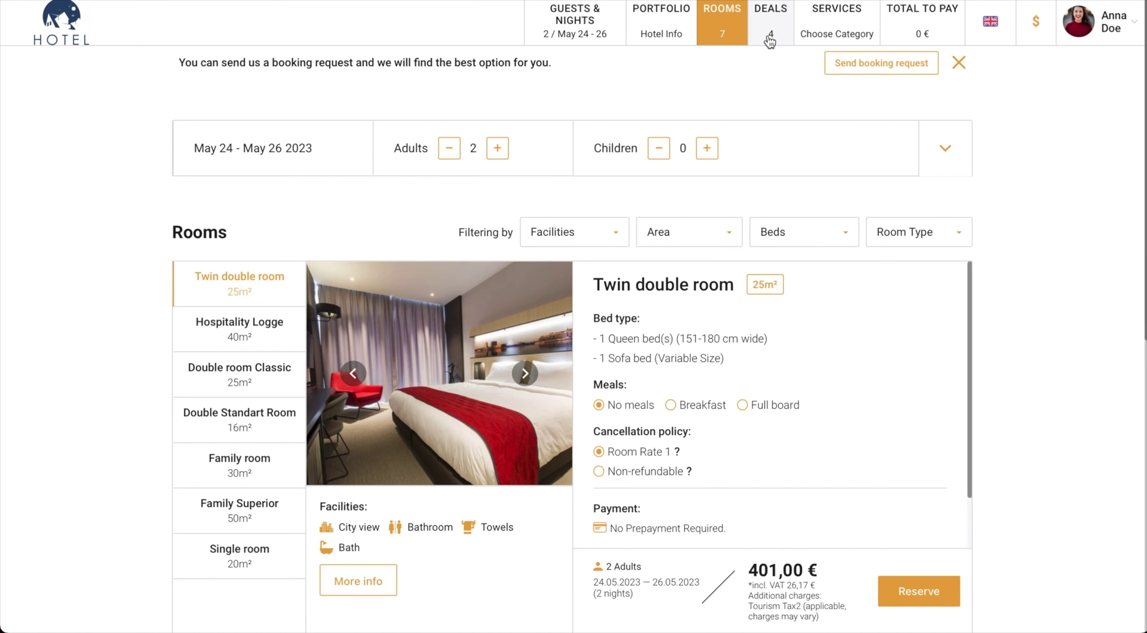
click(770, 42)
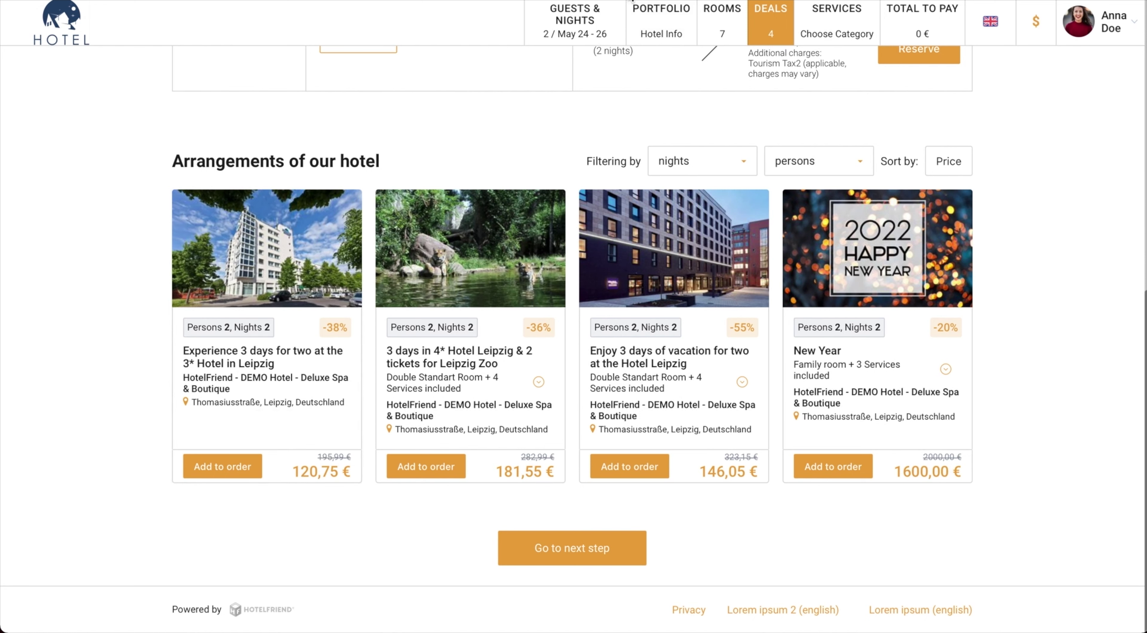
Change the deal's limit period from per day to Total and save the deal
click(730, 0)
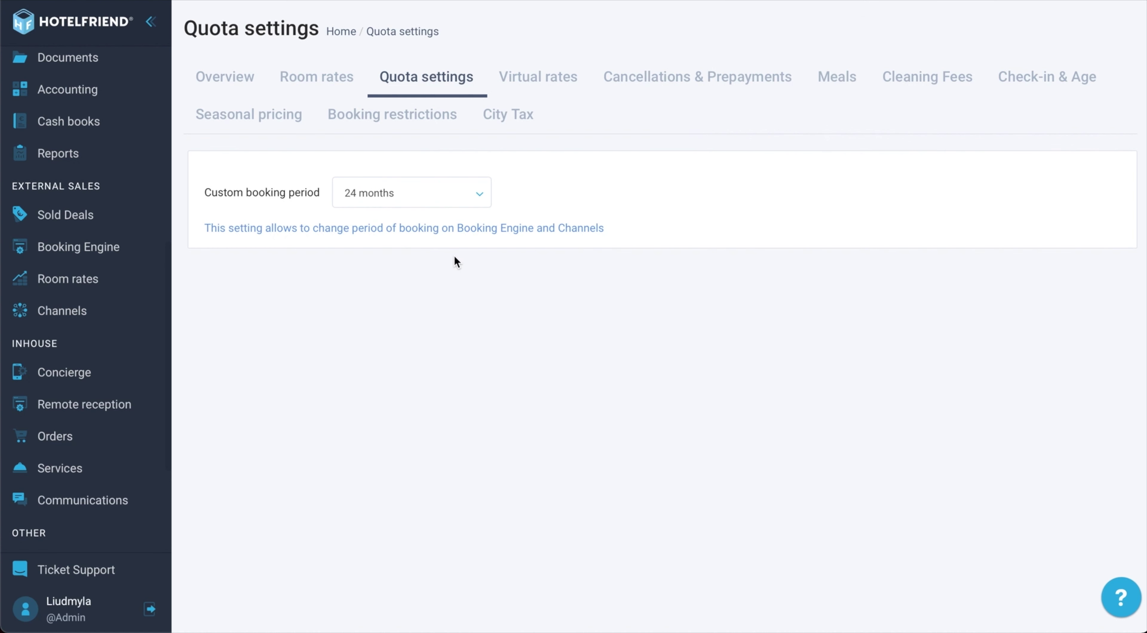
click(537, 1)
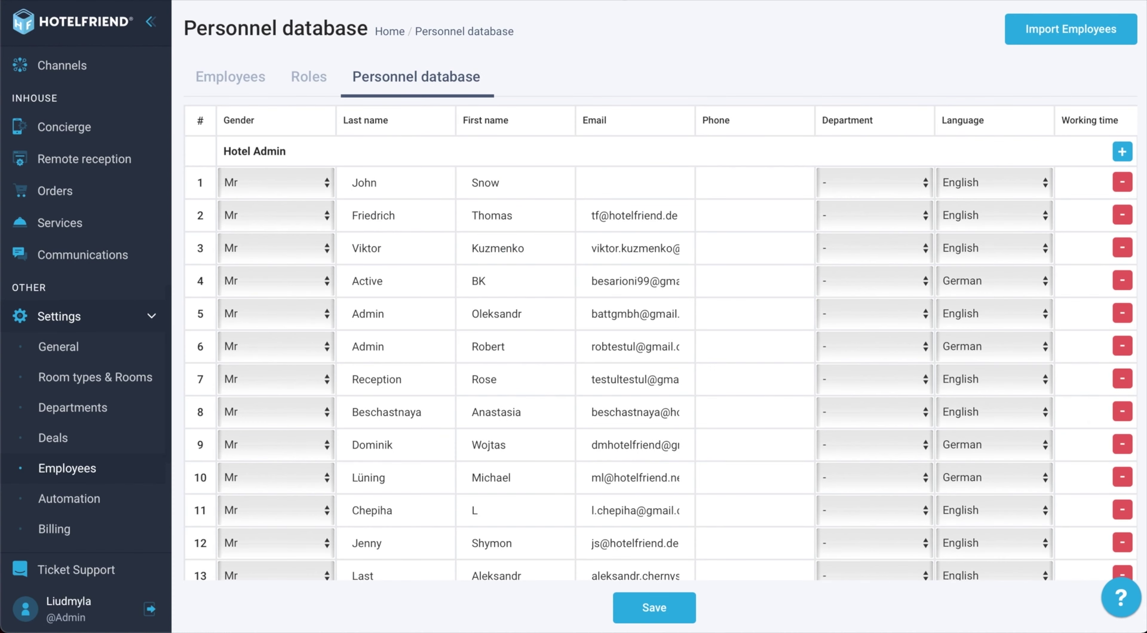
click(597, 1)
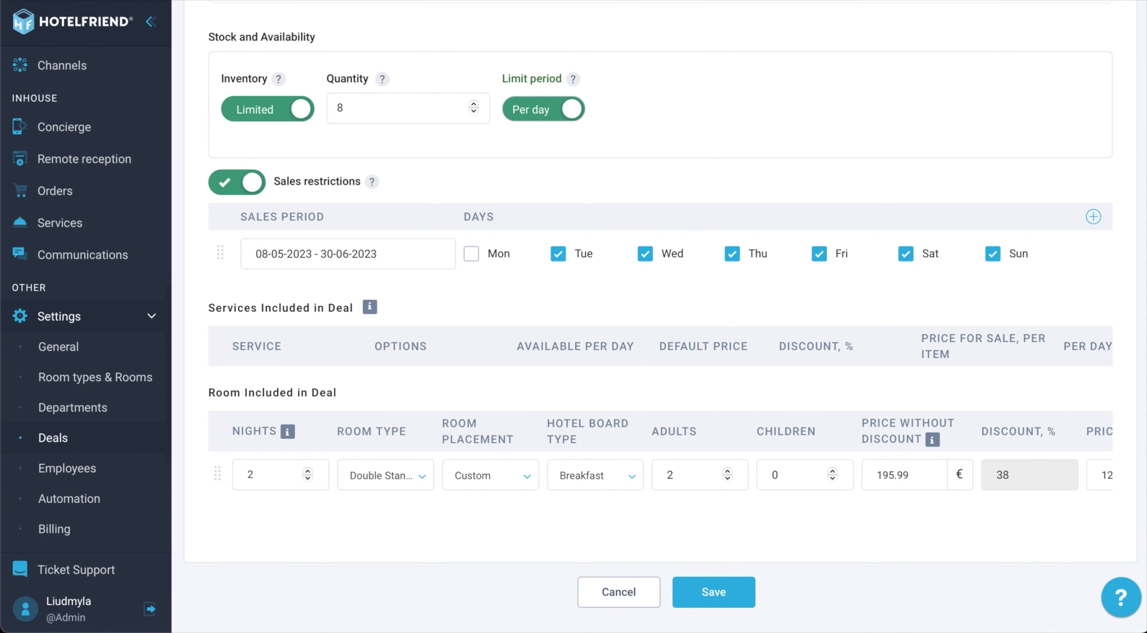
click(522, 117)
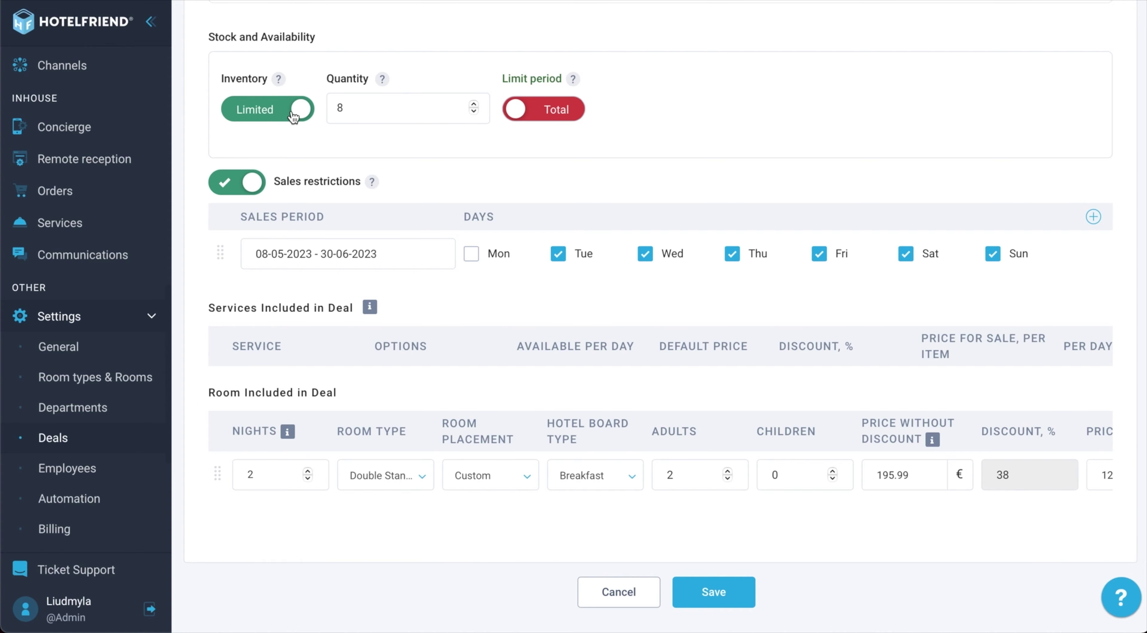
click(706, 593)
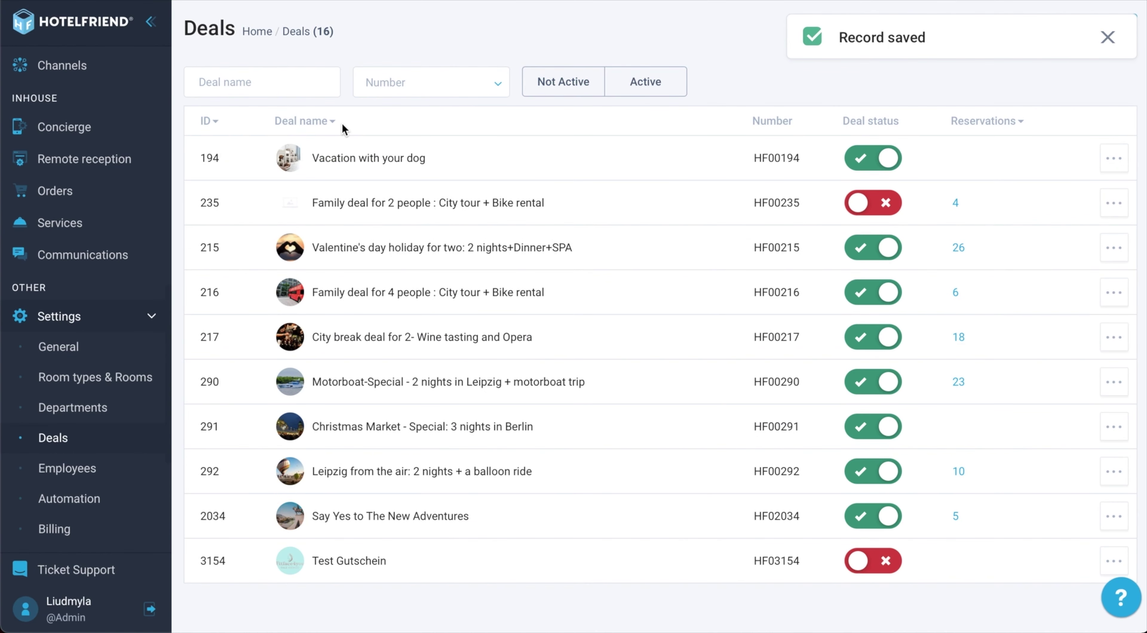
Open deal 3668, Experience 3 days, from page 2 of the Deals list for editing
scroll(392, 356, down, 3)
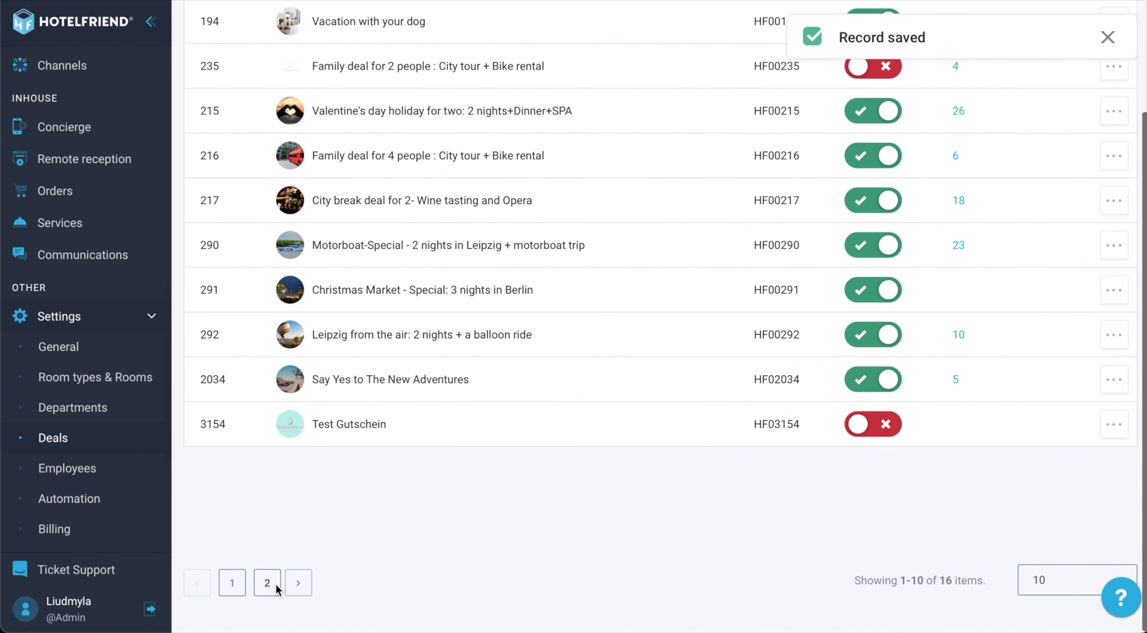
click(276, 584)
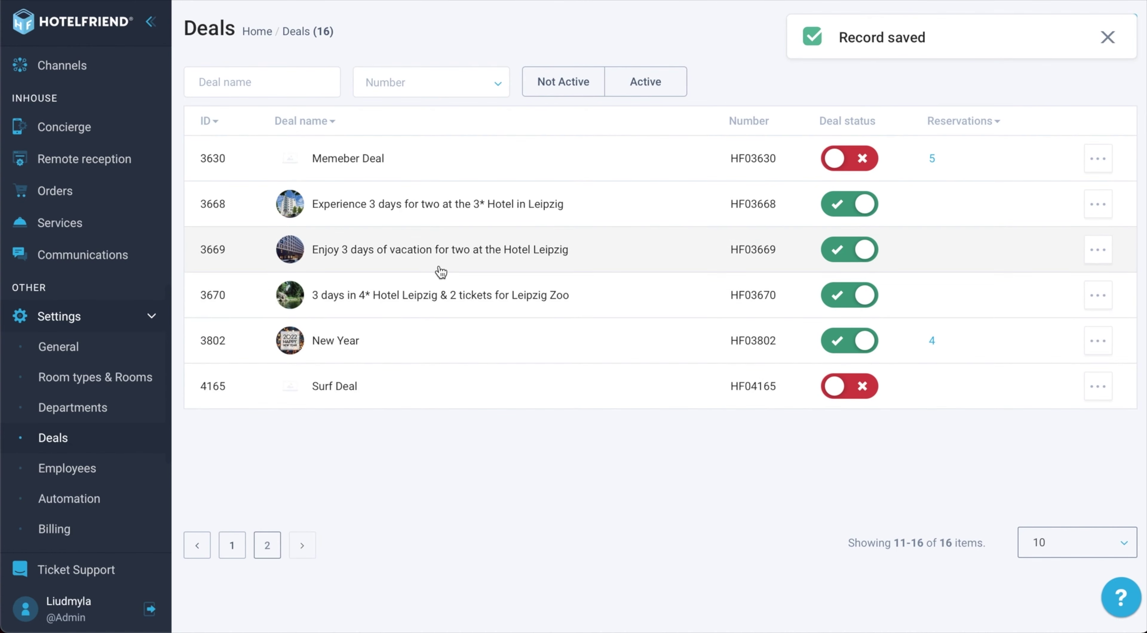
click(424, 223)
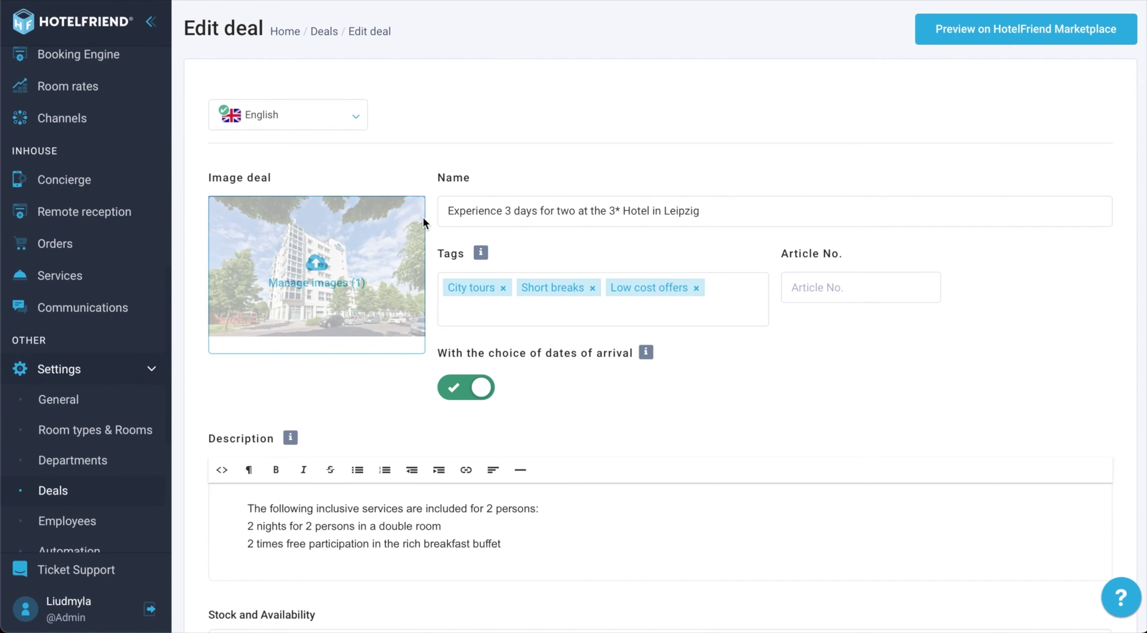
scroll(384, 362, down, 5)
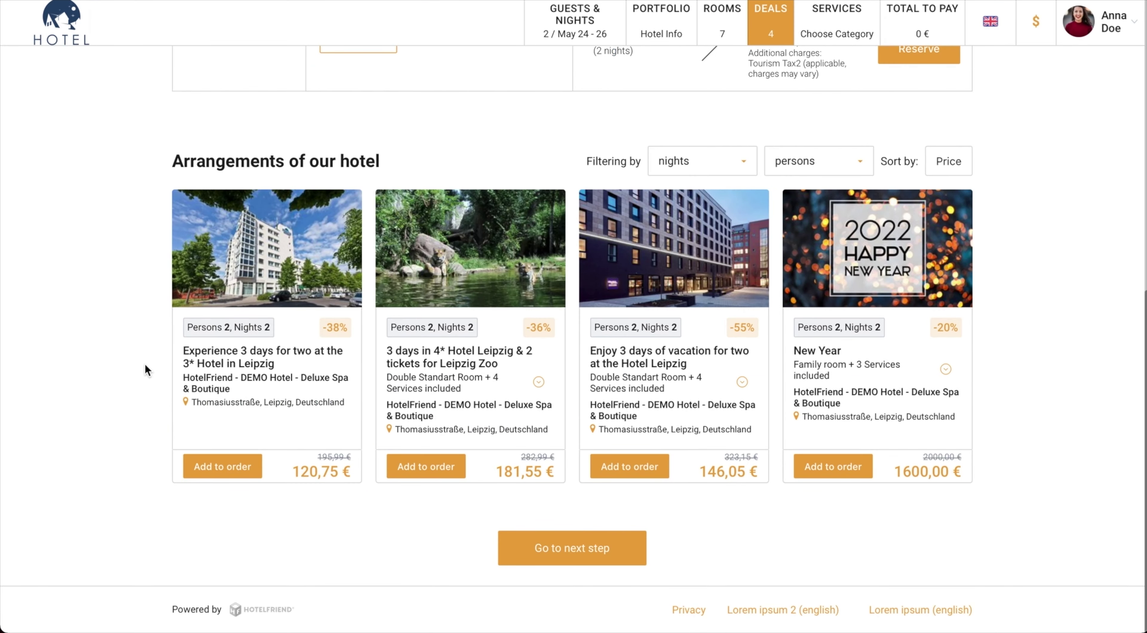
Add the Experience 3 days deal without extra services, choose Payment on the spot, accept terms, and book
click(215, 466)
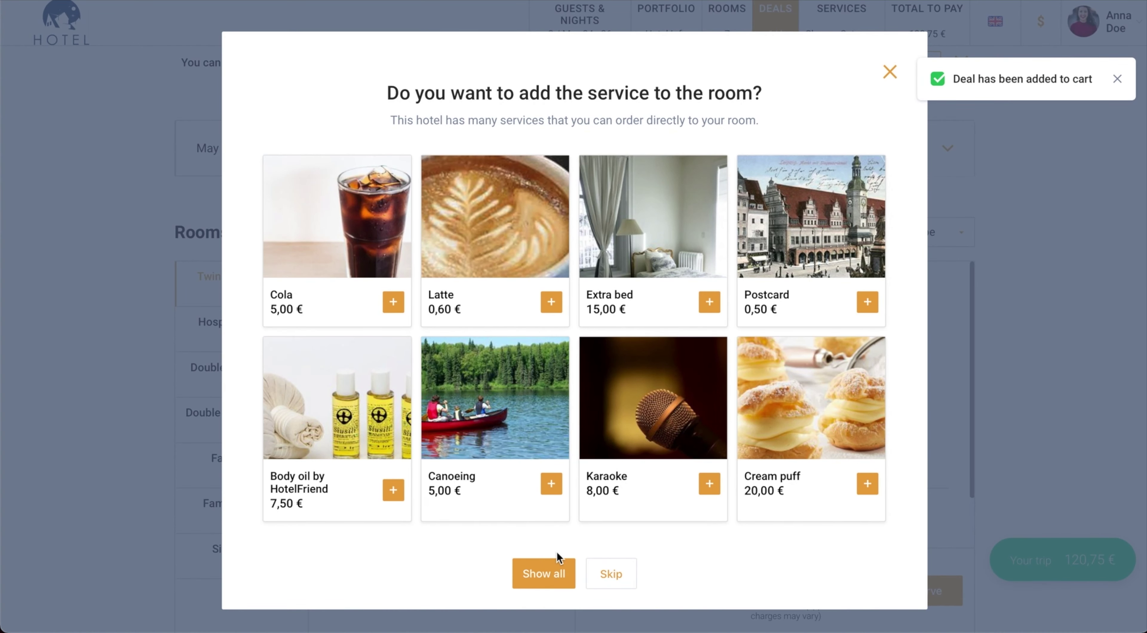
click(605, 573)
scroll(664, 453, down, 3)
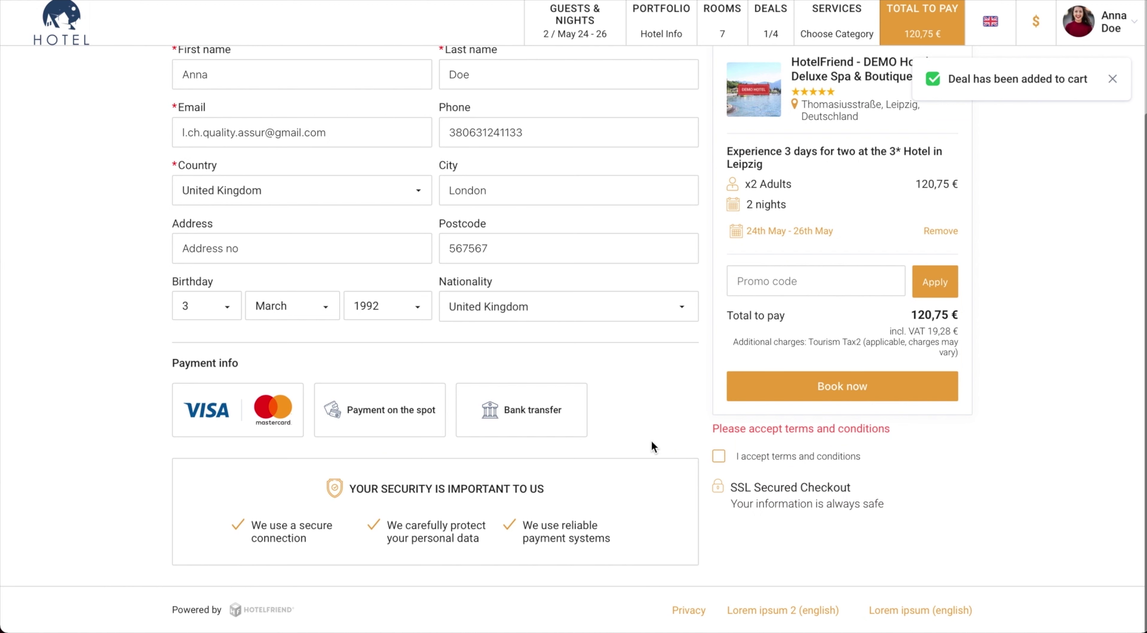
click(365, 395)
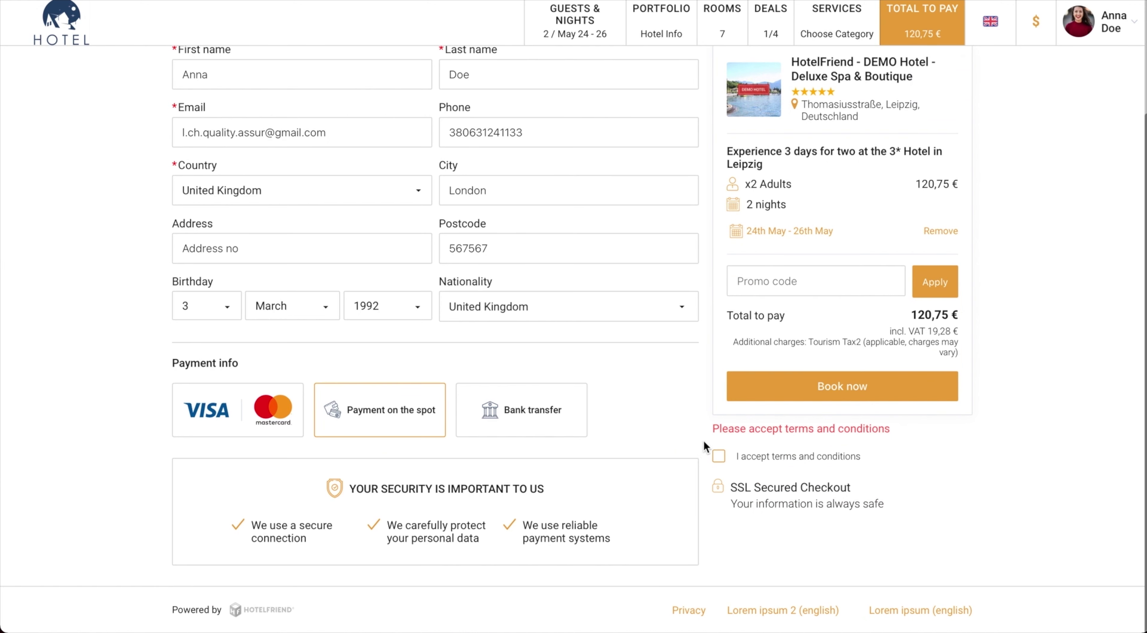
click(718, 456)
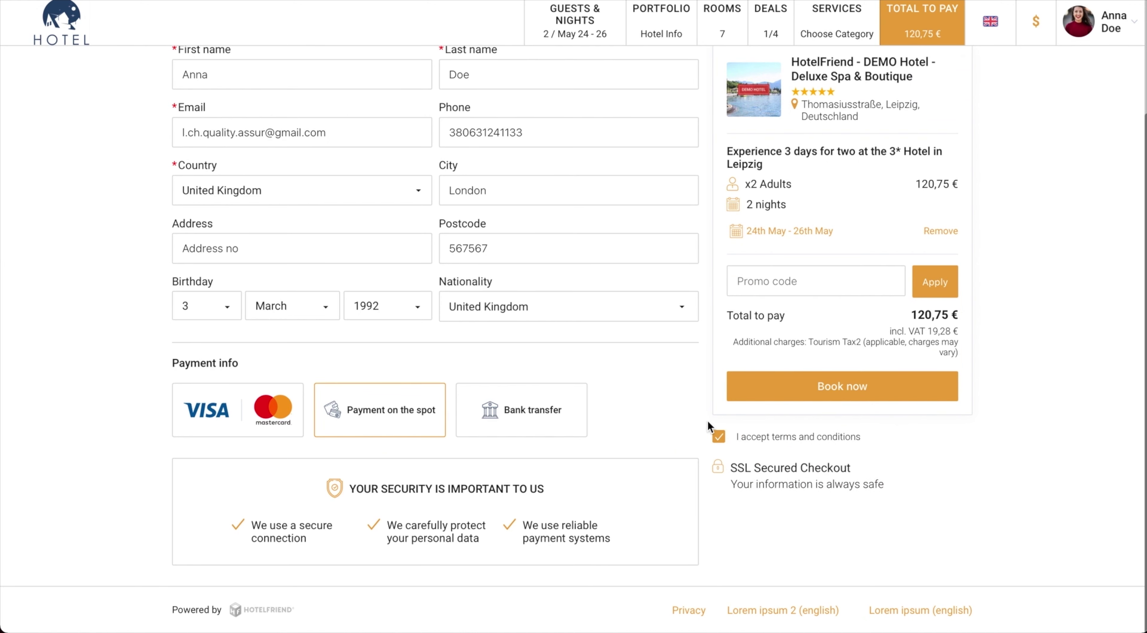
scroll(708, 422, up, 2)
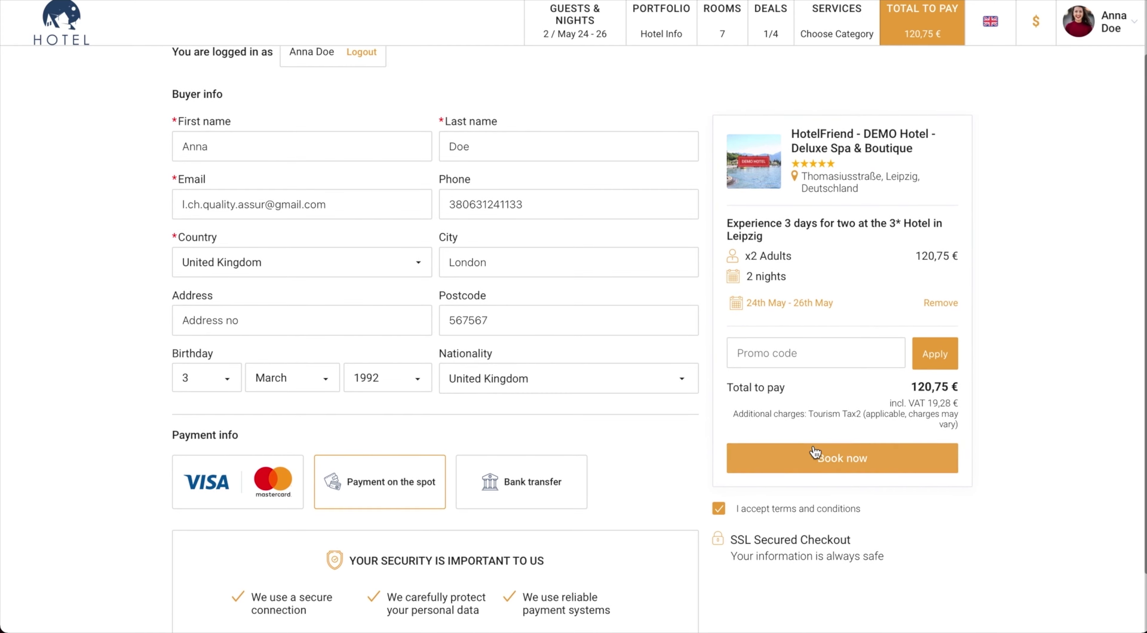
click(819, 454)
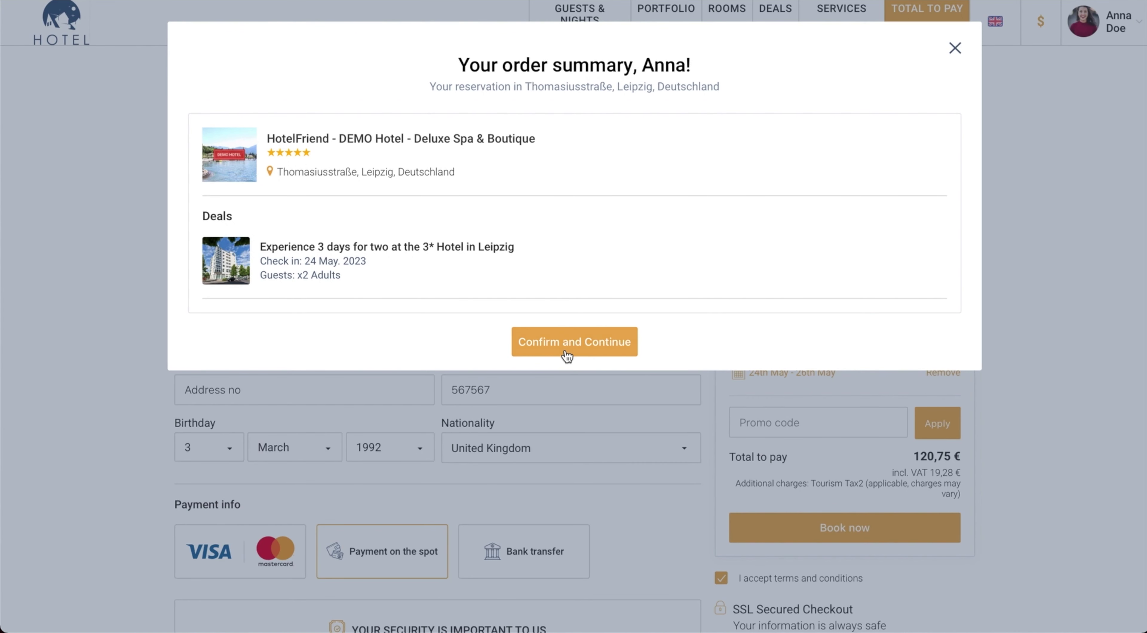
Confirm the reservation and check that the deal's stock Quantity now reads 7
click(557, 344)
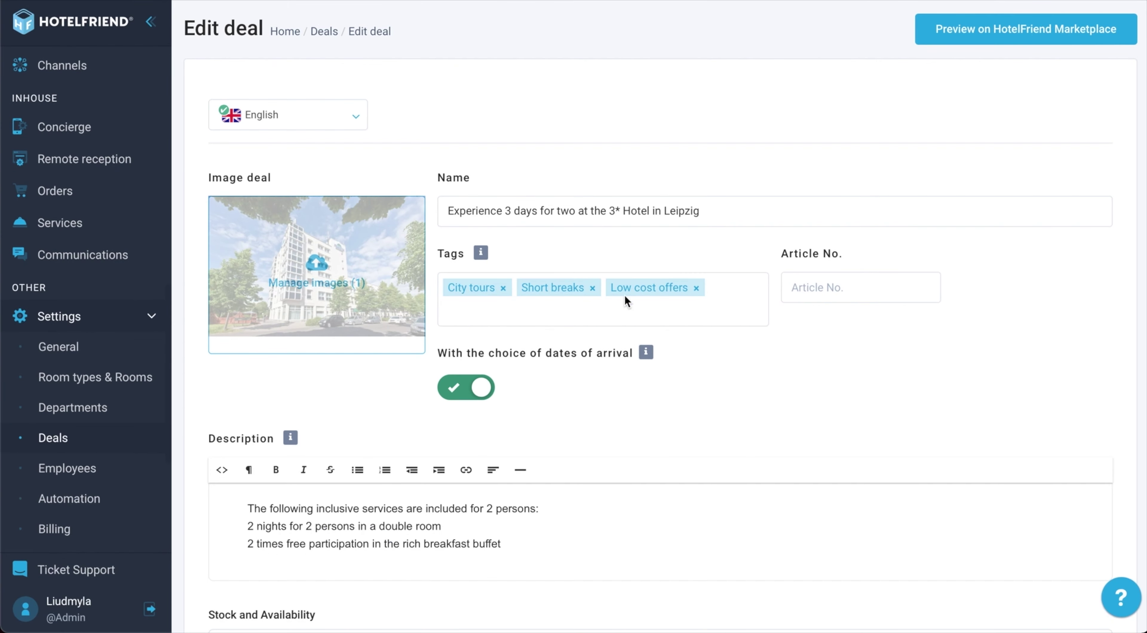
scroll(569, 390, down, 5)
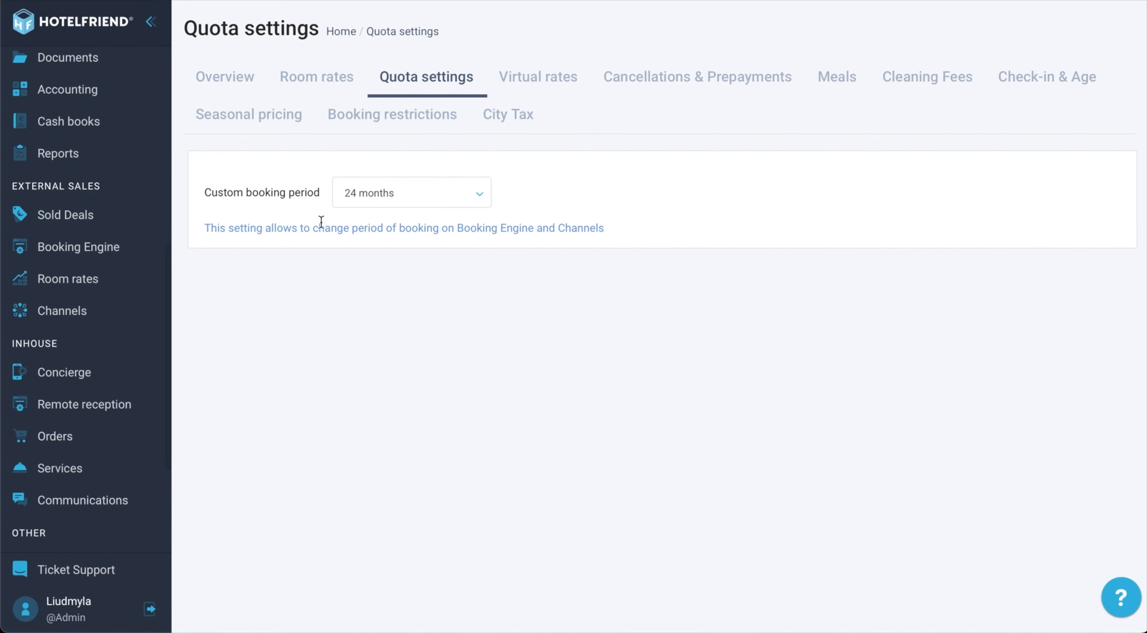
Leave the custom booking period unchanged at 24 months and go to the Front Desk calendar
click(447, 196)
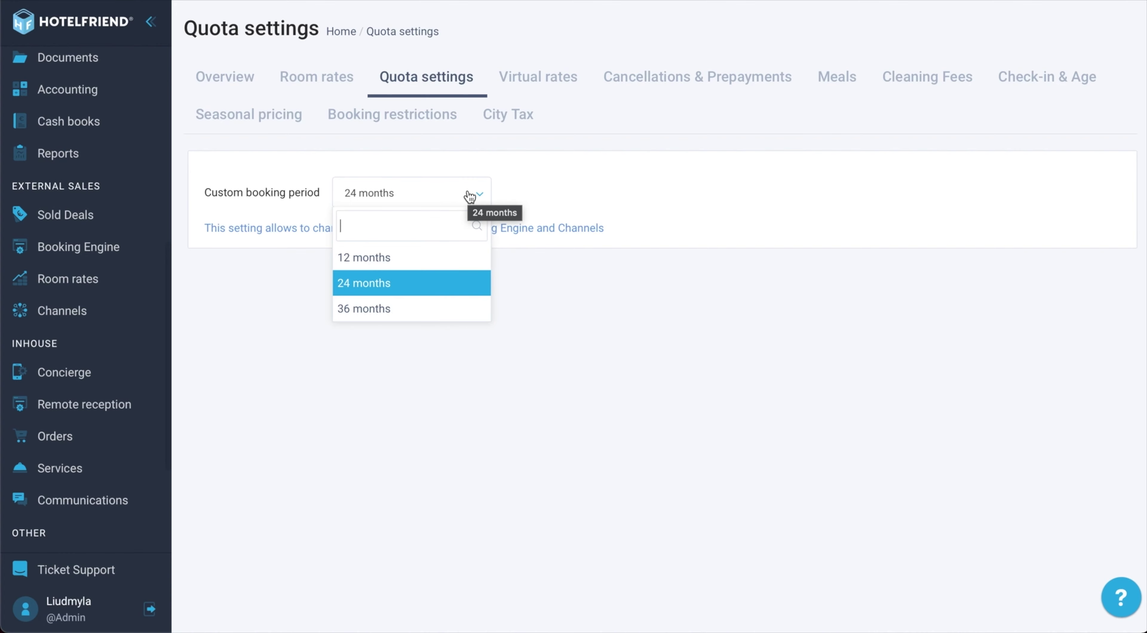
click(522, 177)
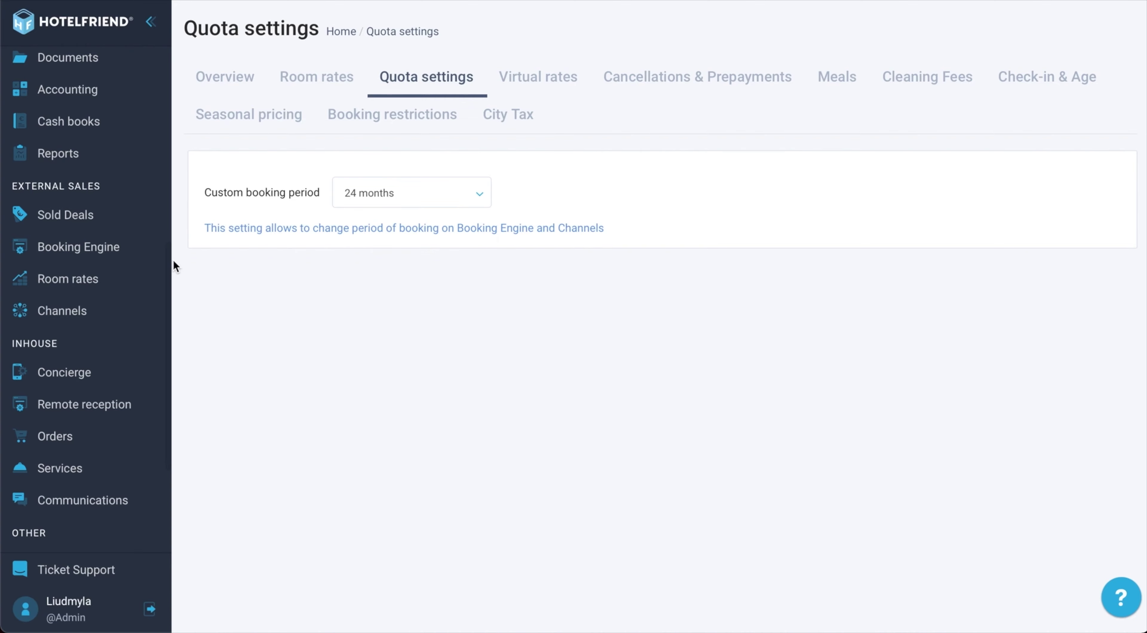
scroll(93, 272, up, 10)
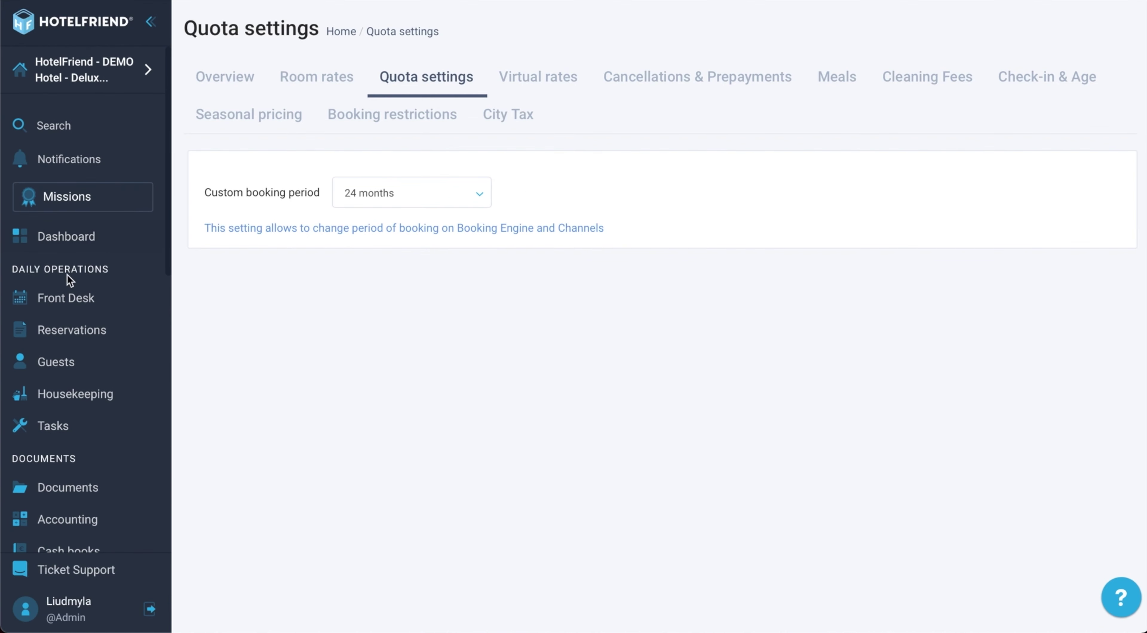
click(63, 304)
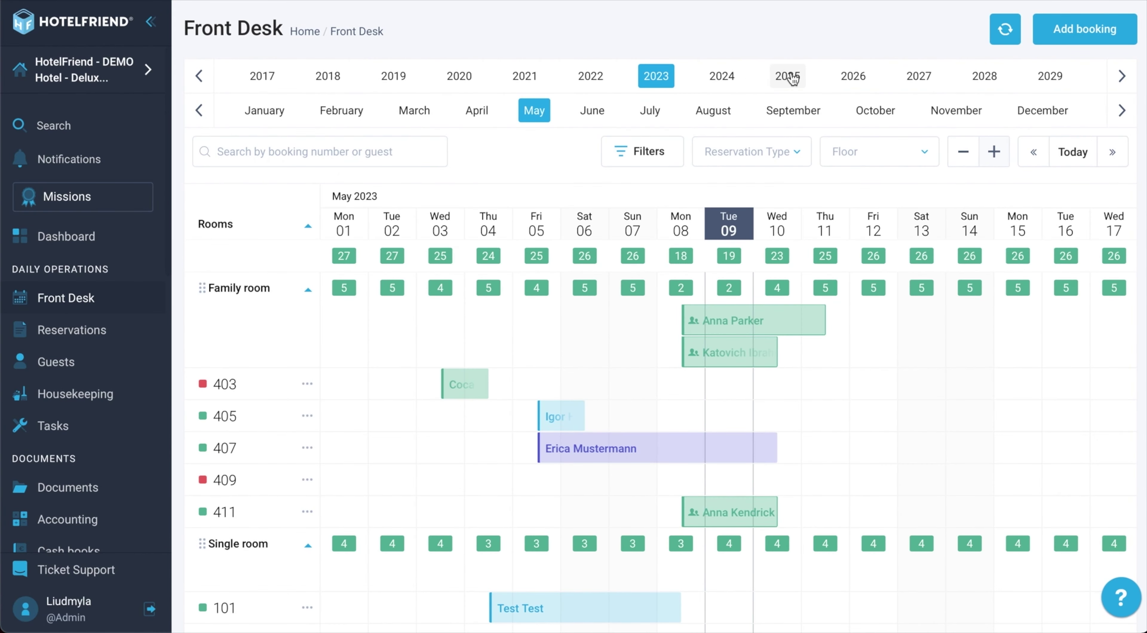
Jump the Front Desk calendar to the year 2025
click(789, 77)
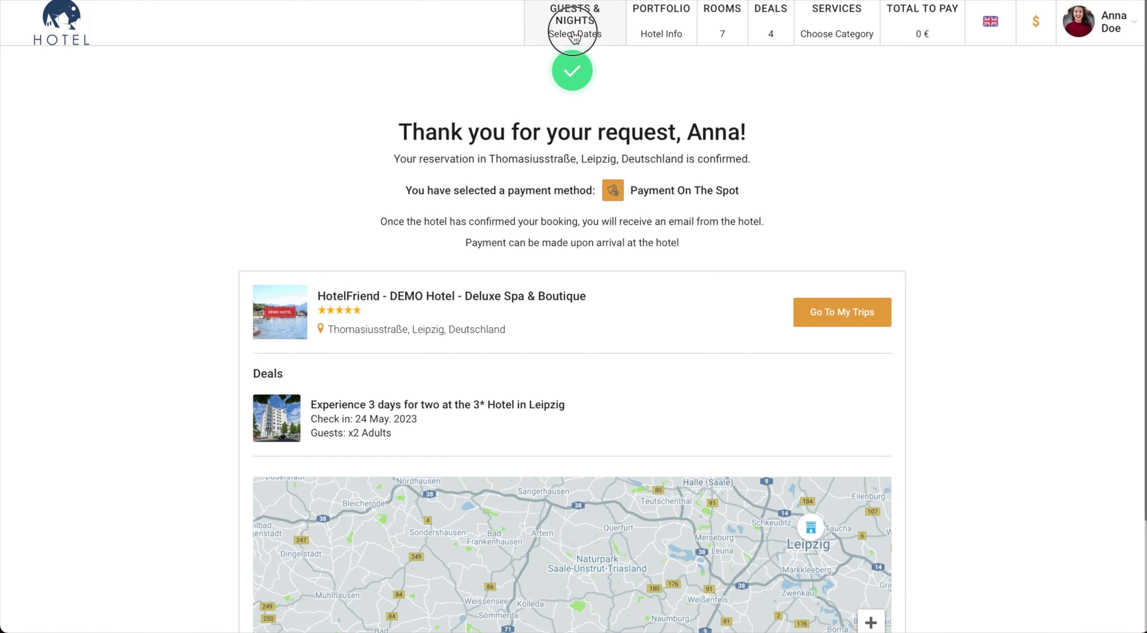
Open the guests-and-nights calendar and advance it month by month to May 2025
click(575, 37)
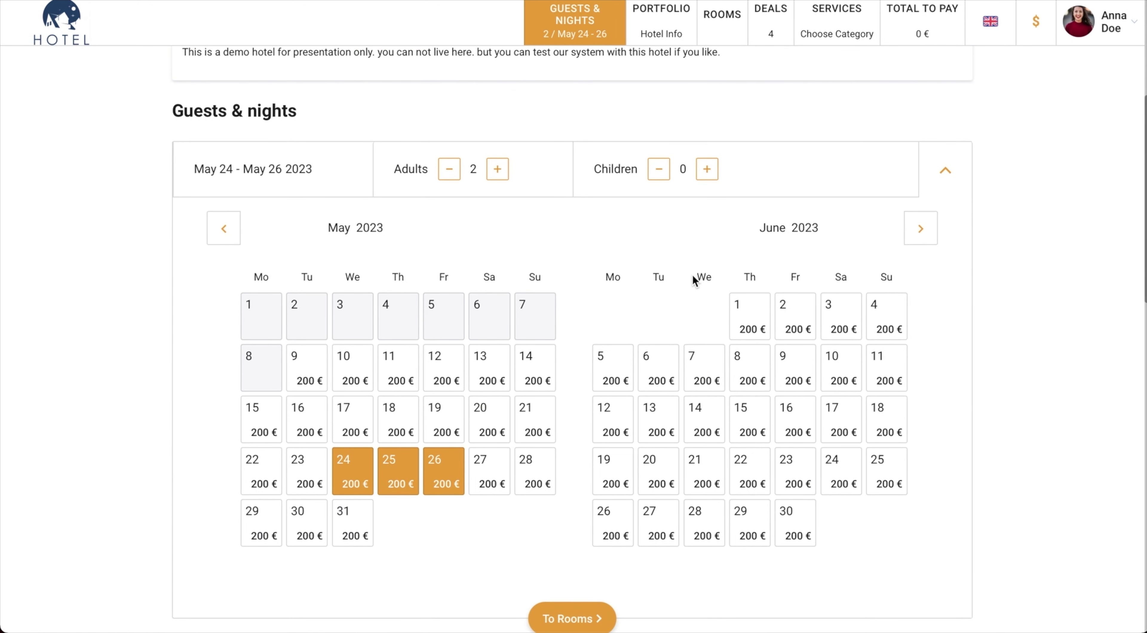
click(921, 229)
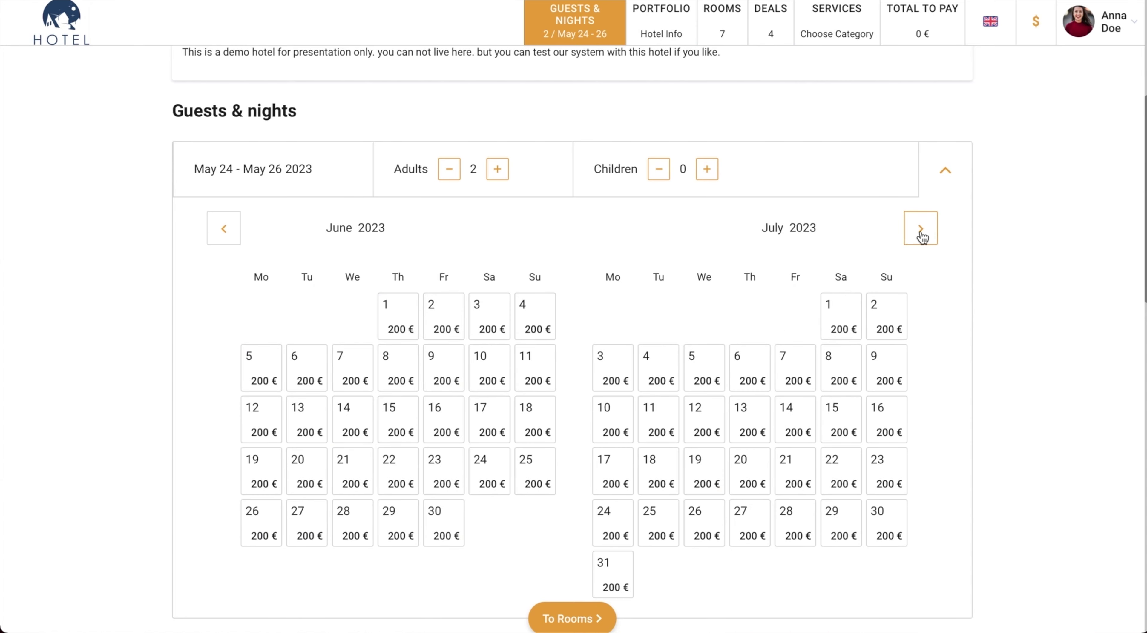
click(920, 229)
click(921, 229)
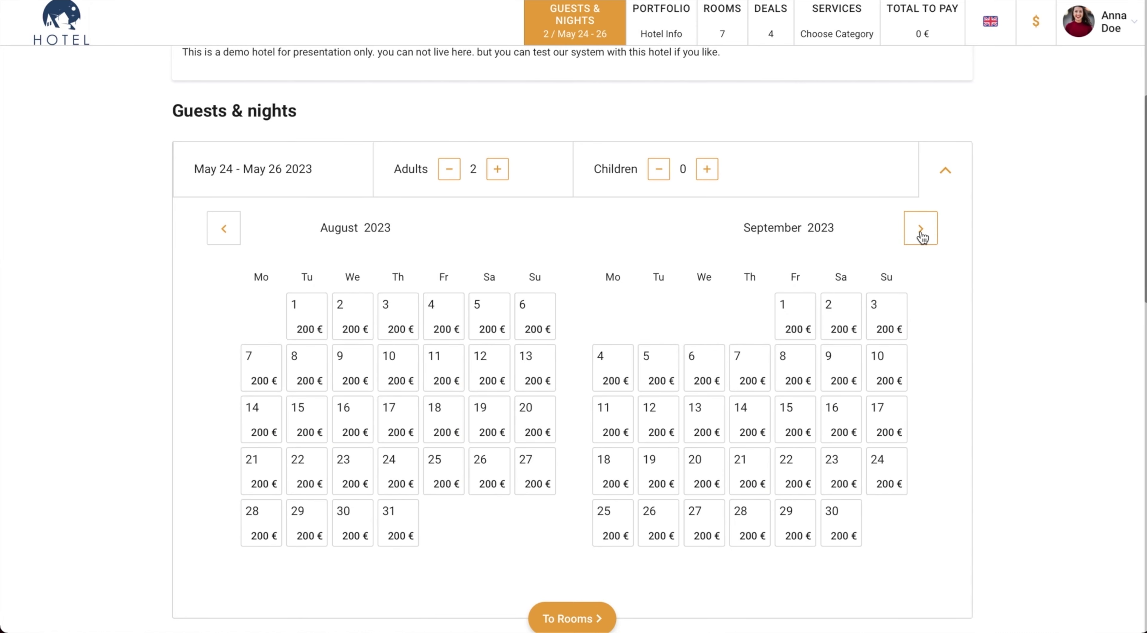
click(921, 228)
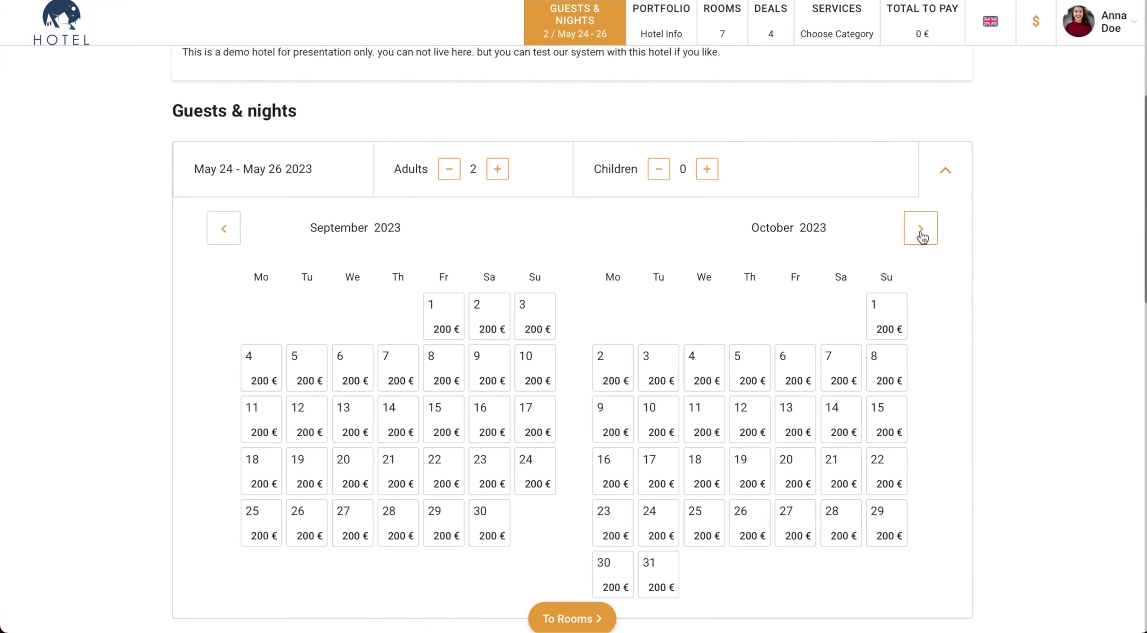
click(922, 235)
click(921, 235)
click(921, 235)
click(922, 235)
click(922, 235)
click(922, 235)
click(921, 235)
click(921, 235)
click(921, 235)
click(922, 235)
click(922, 235)
click(921, 235)
click(922, 235)
click(921, 235)
click(921, 235)
click(921, 235)
click(921, 235)
click(921, 235)
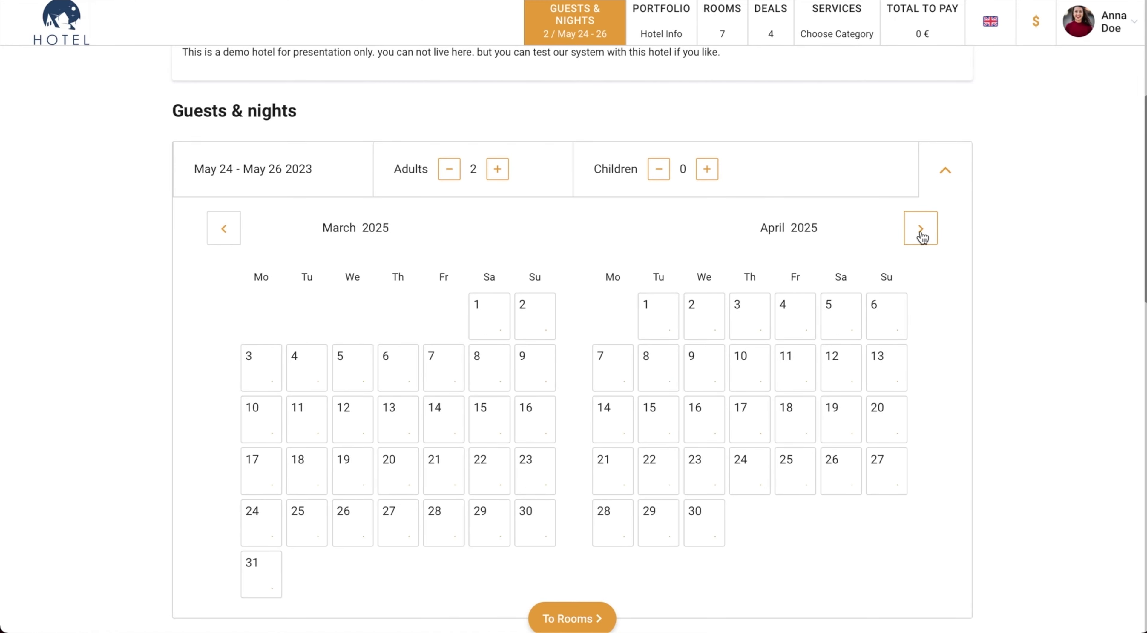
click(922, 235)
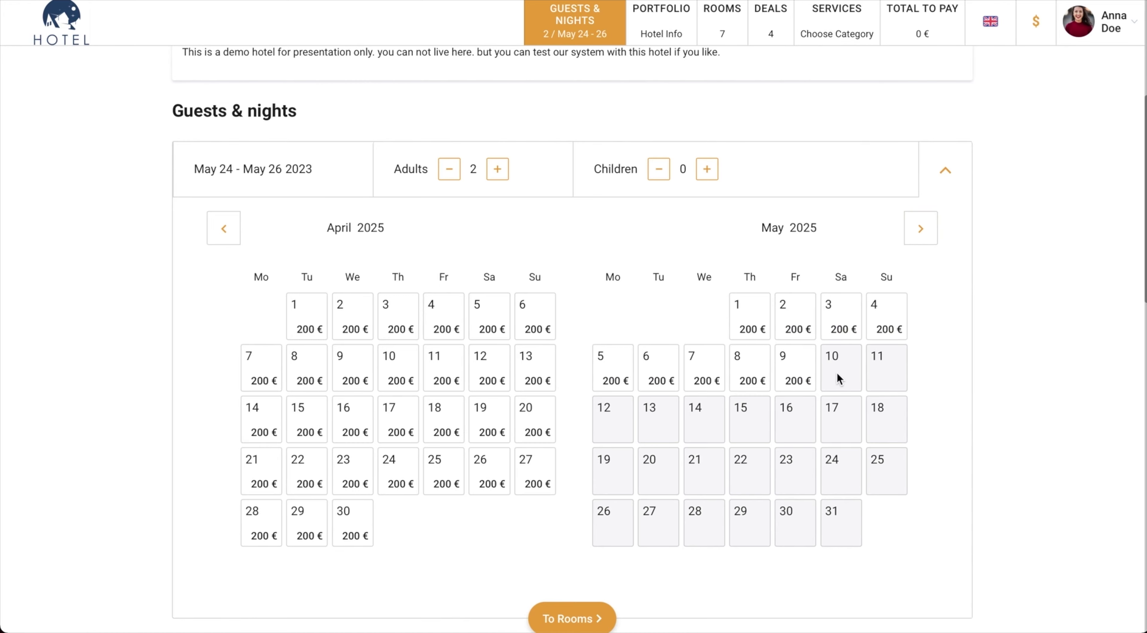
Choose May 7 to May 9, 2025 as the stay and list the available rooms
click(780, 366)
click(724, 378)
click(789, 373)
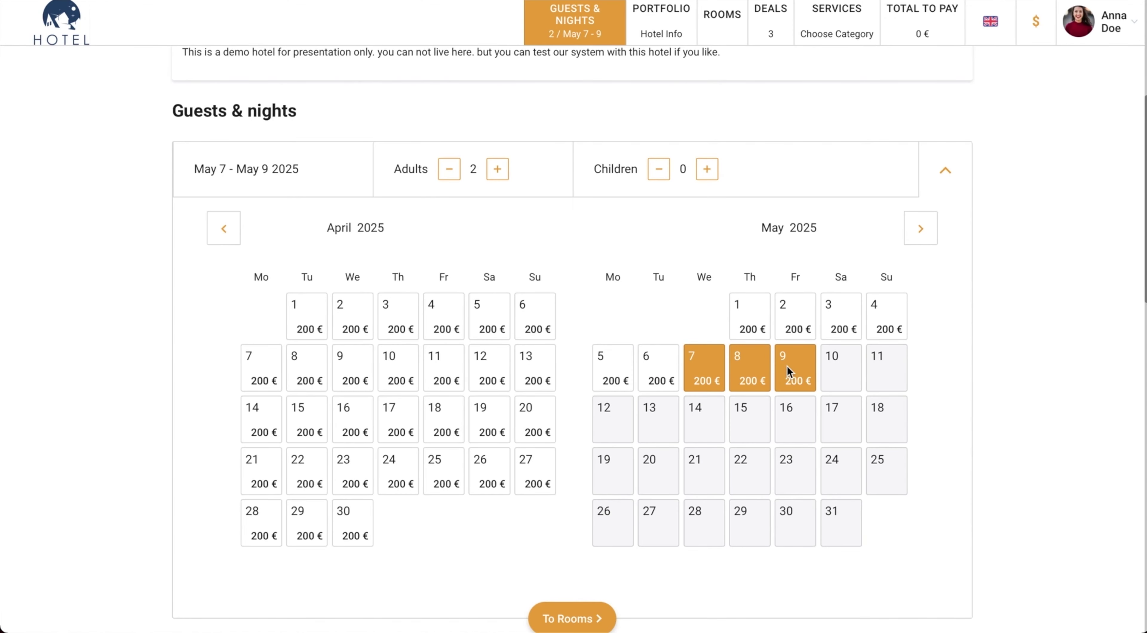
click(574, 618)
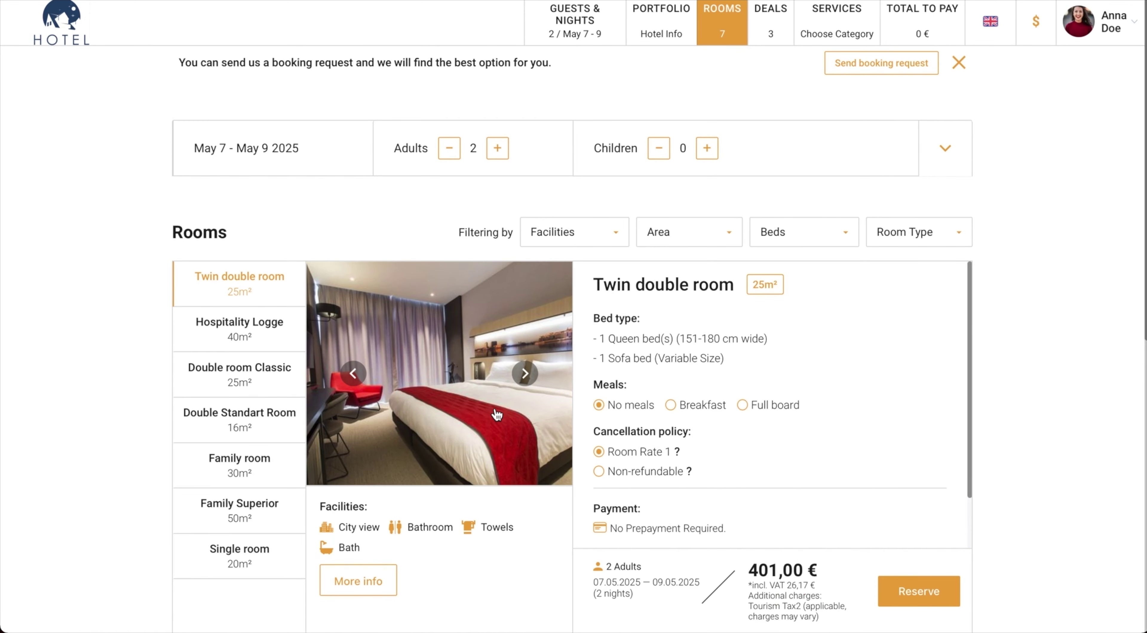
scroll(497, 415, down, 3)
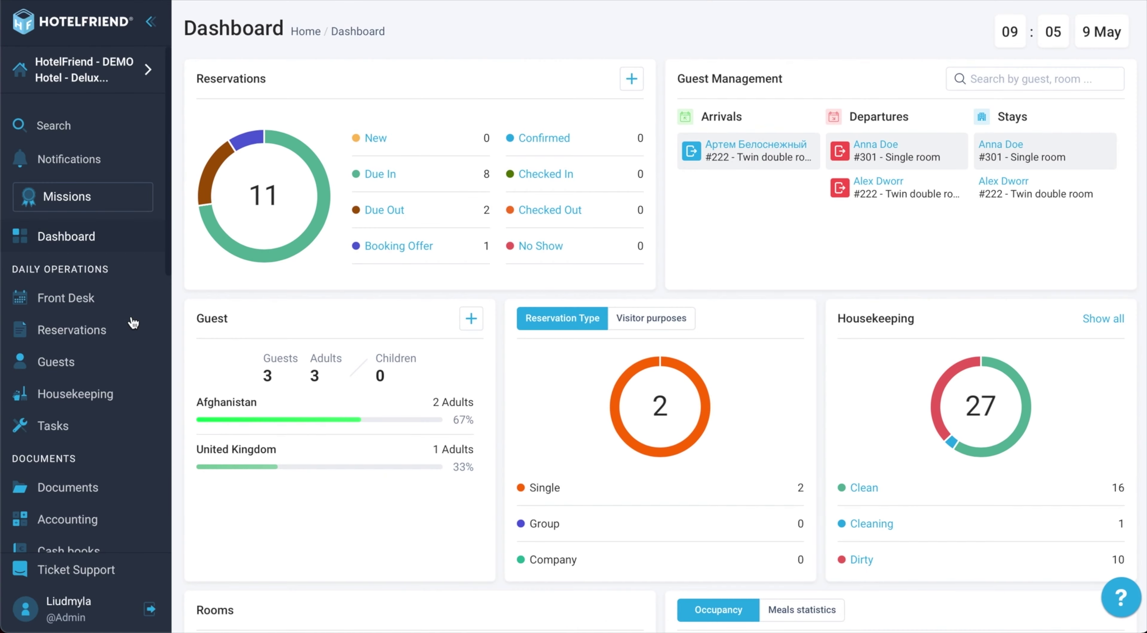
scroll(116, 366, down, 10)
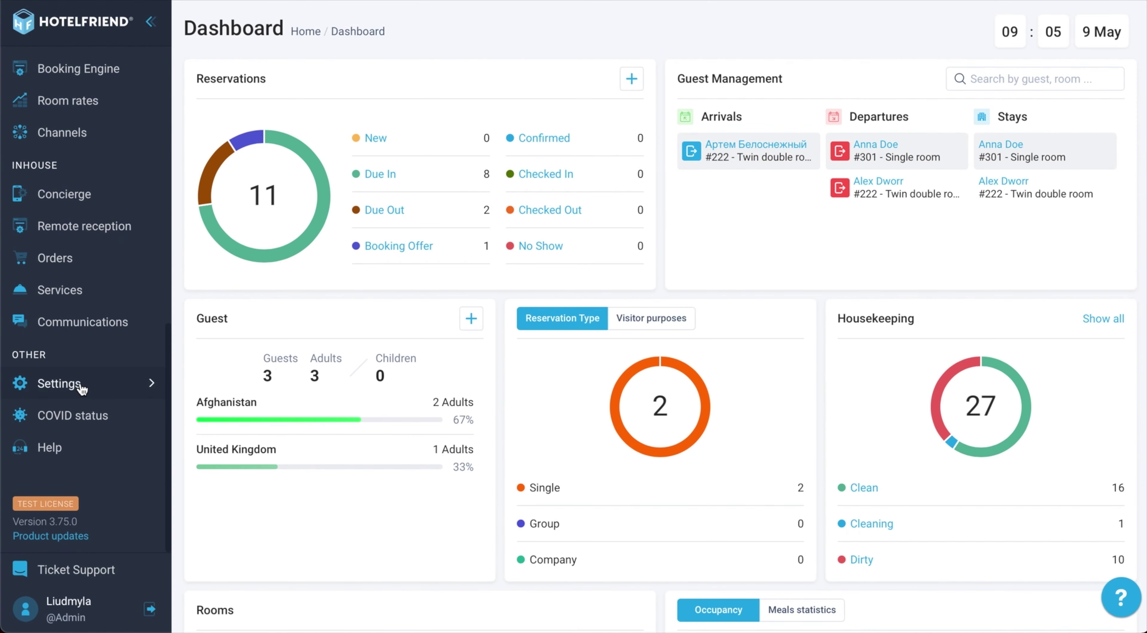
Open Integrations under Settings and search for 'salto'
click(81, 390)
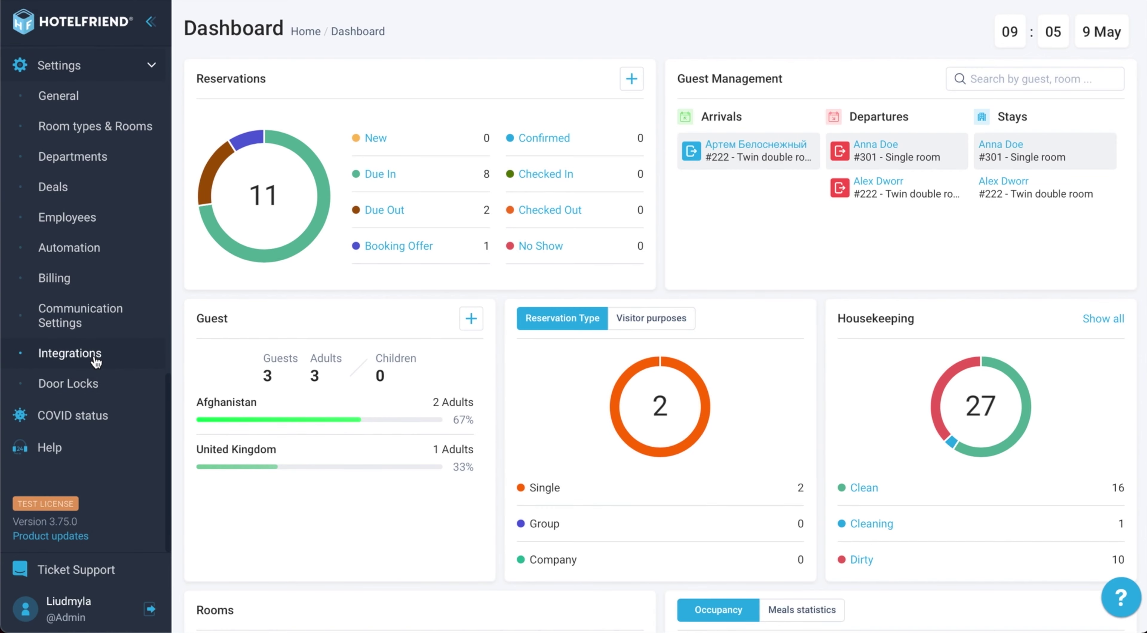
click(94, 355)
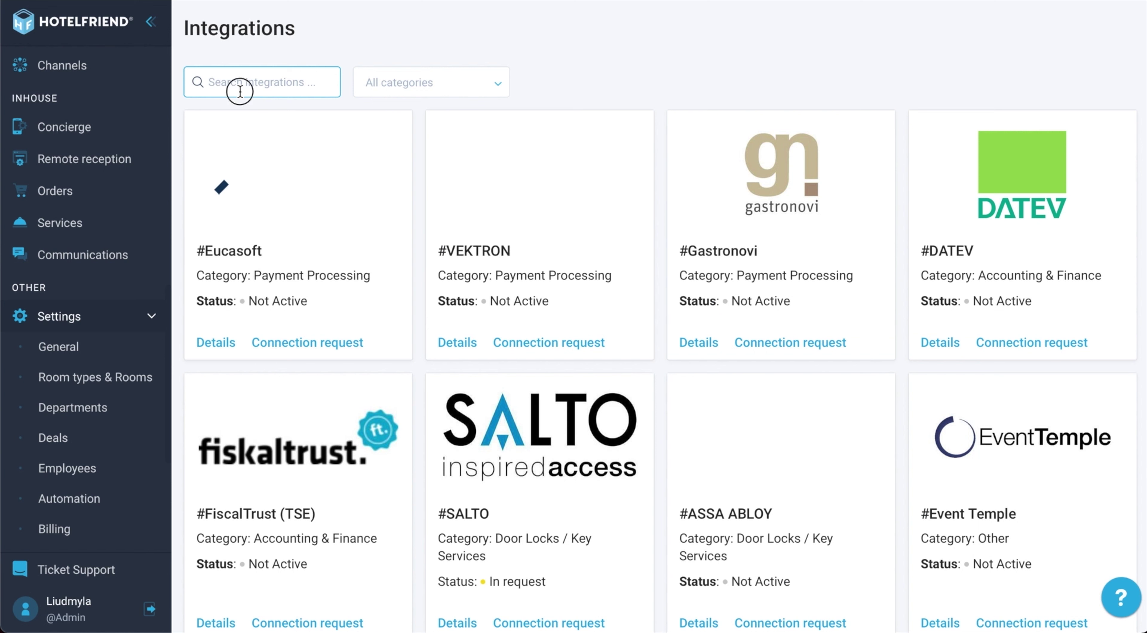
text(salto)
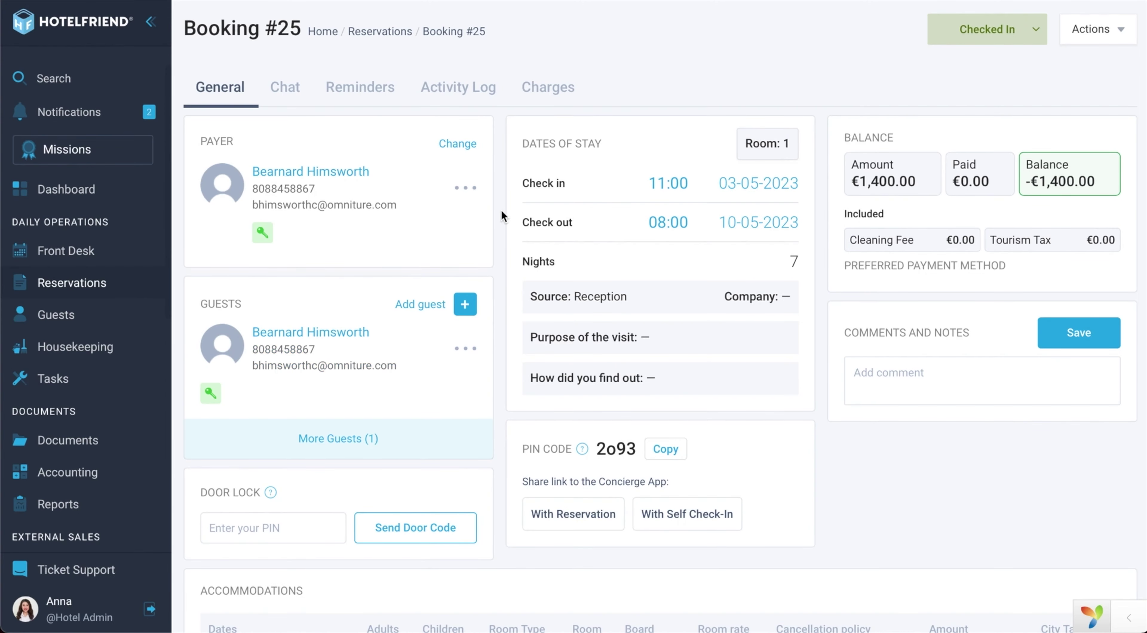
Review the payer's door-lock key access on Booking #25, then on Booking #24
click(267, 242)
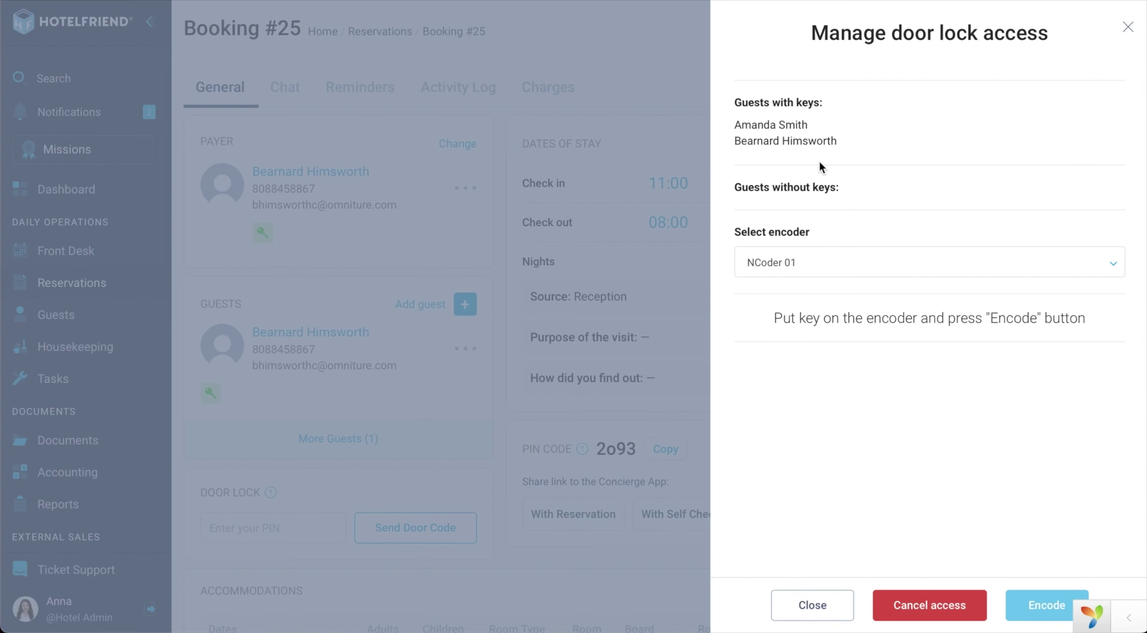
click(579, 147)
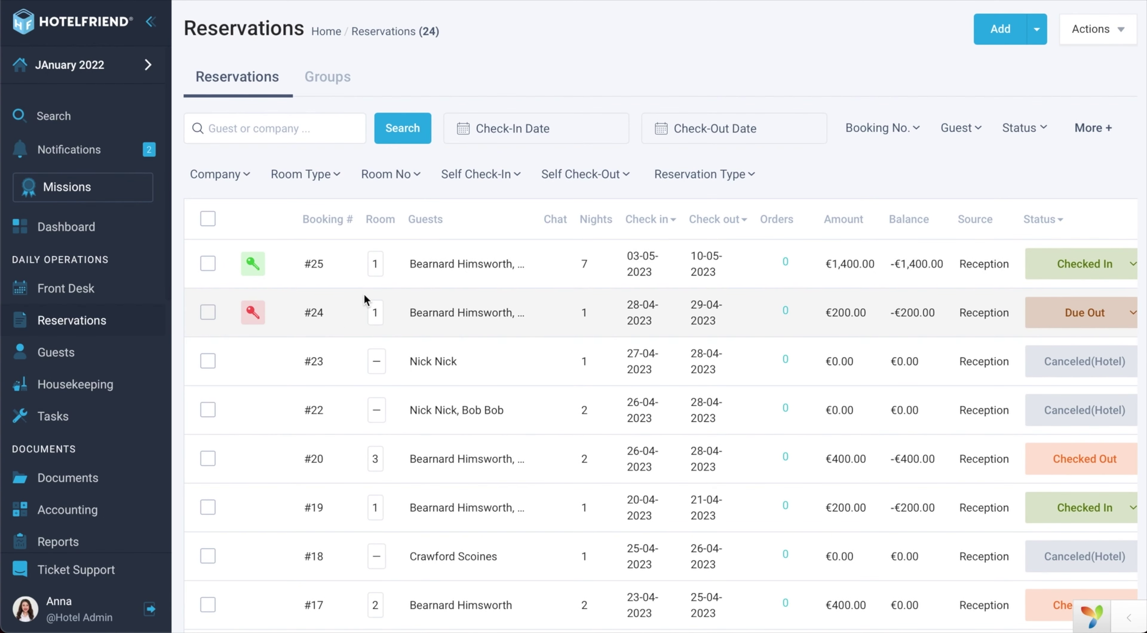
click(364, 294)
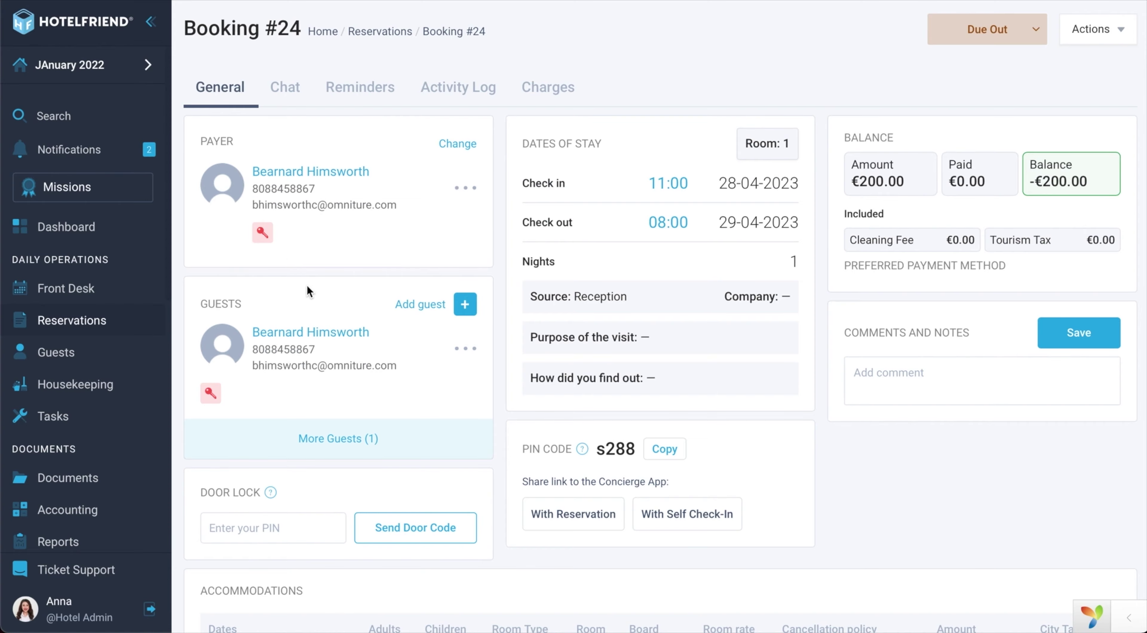
click(262, 233)
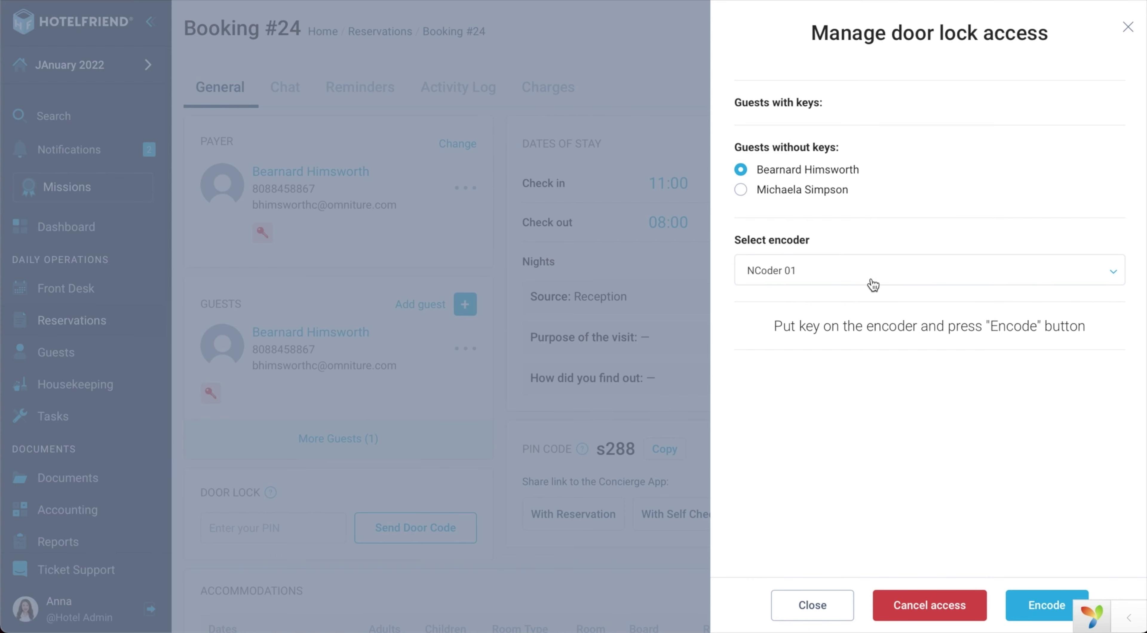
click(638, 81)
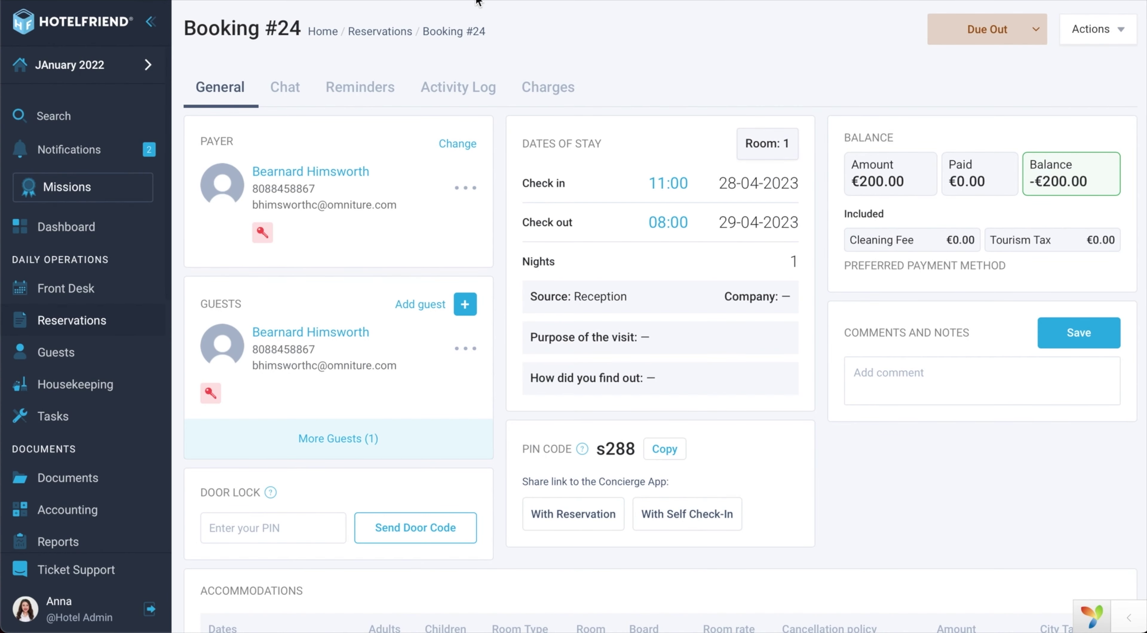
mouse_move(599, 1)
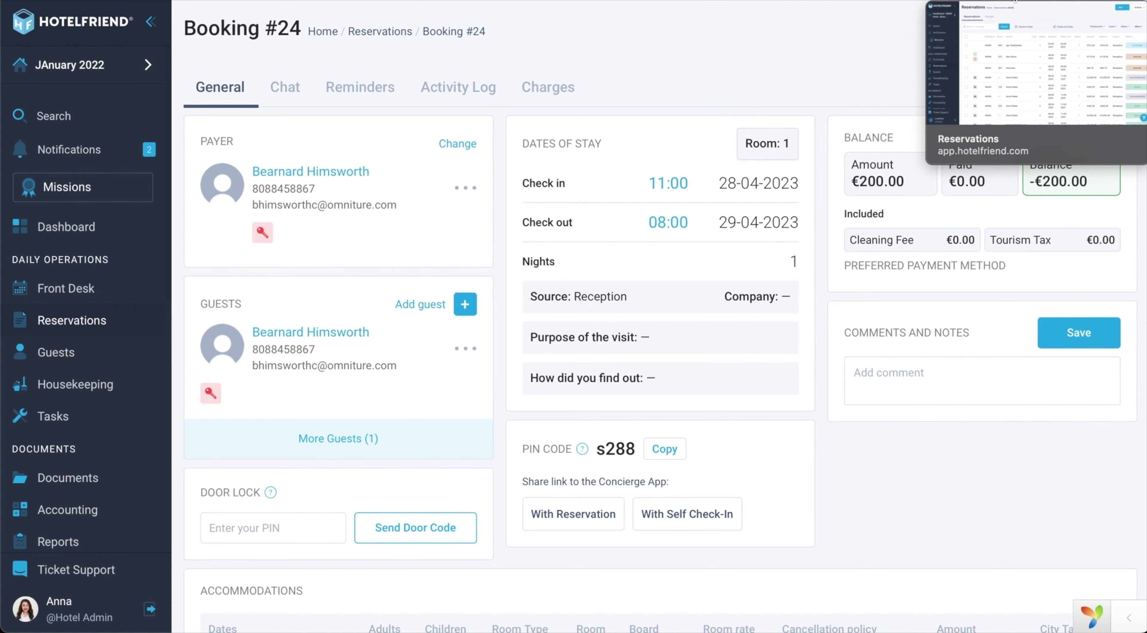
Open booking #4249 from the demo hotel's Reservations list
click(937, 5)
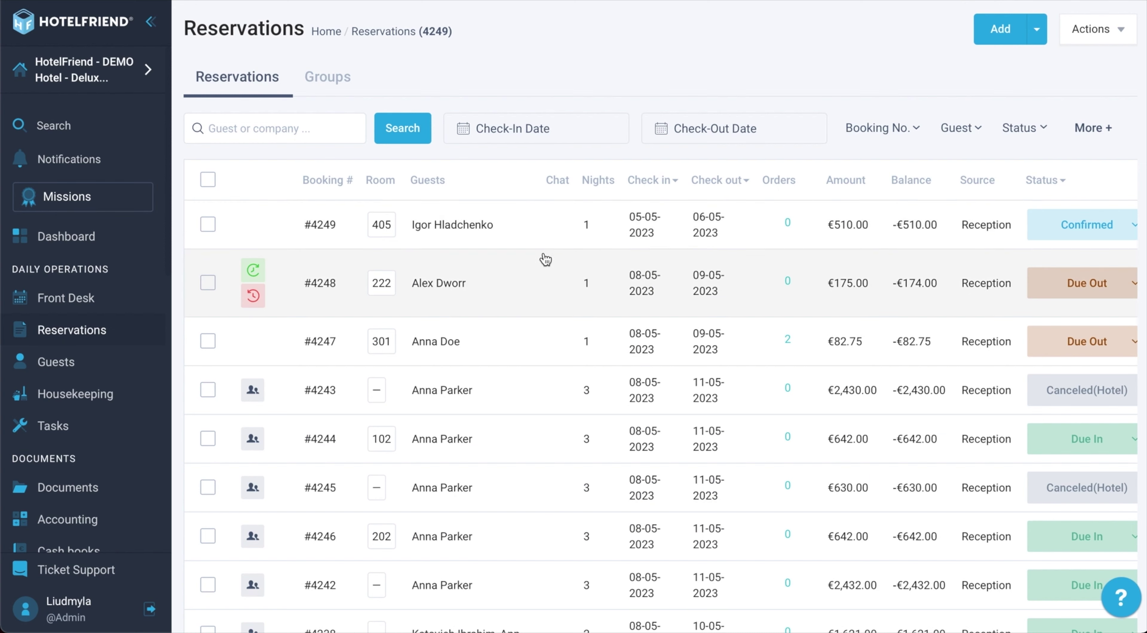
scroll(542, 248, right, 2)
scroll(542, 248, right, 2)
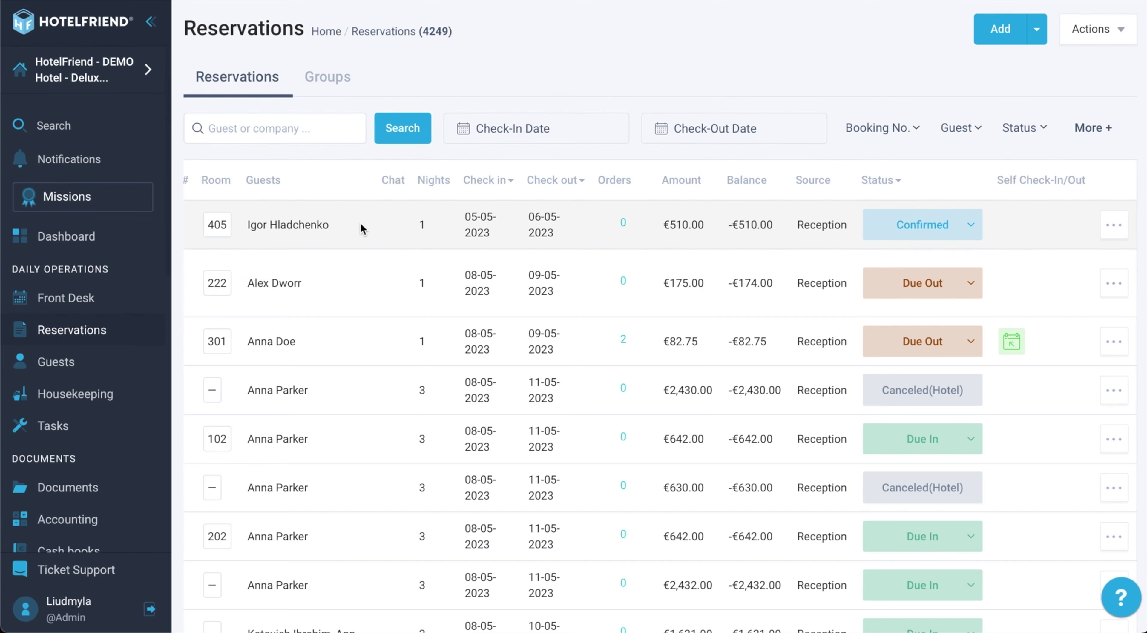
click(360, 229)
Start the Passport swiper for the payer, then cancel it without applying anything
click(466, 187)
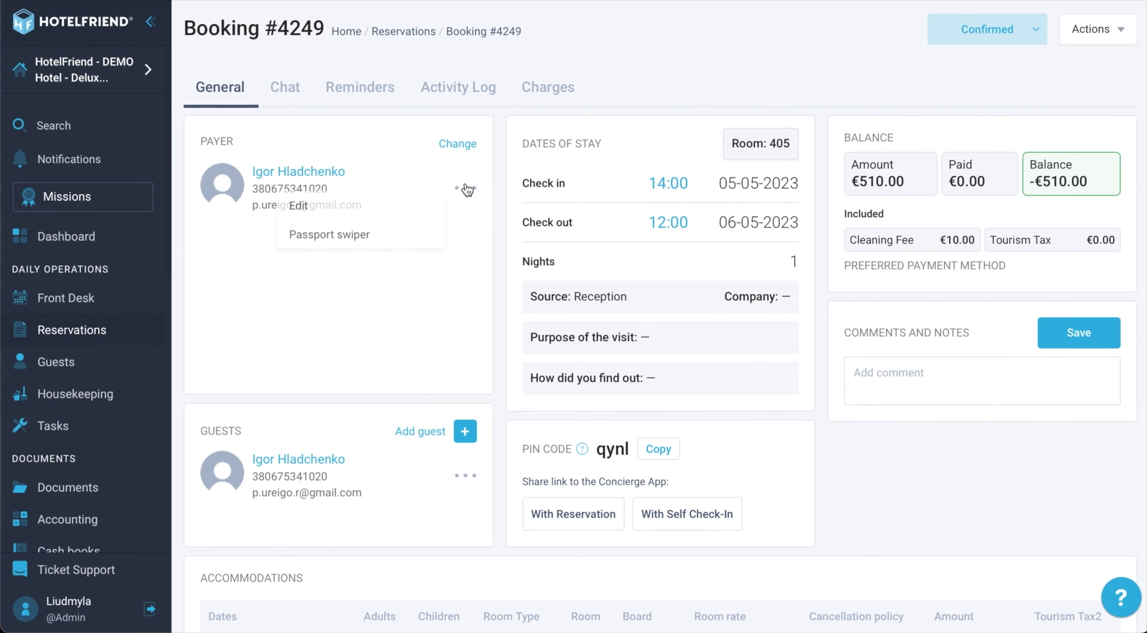
click(377, 238)
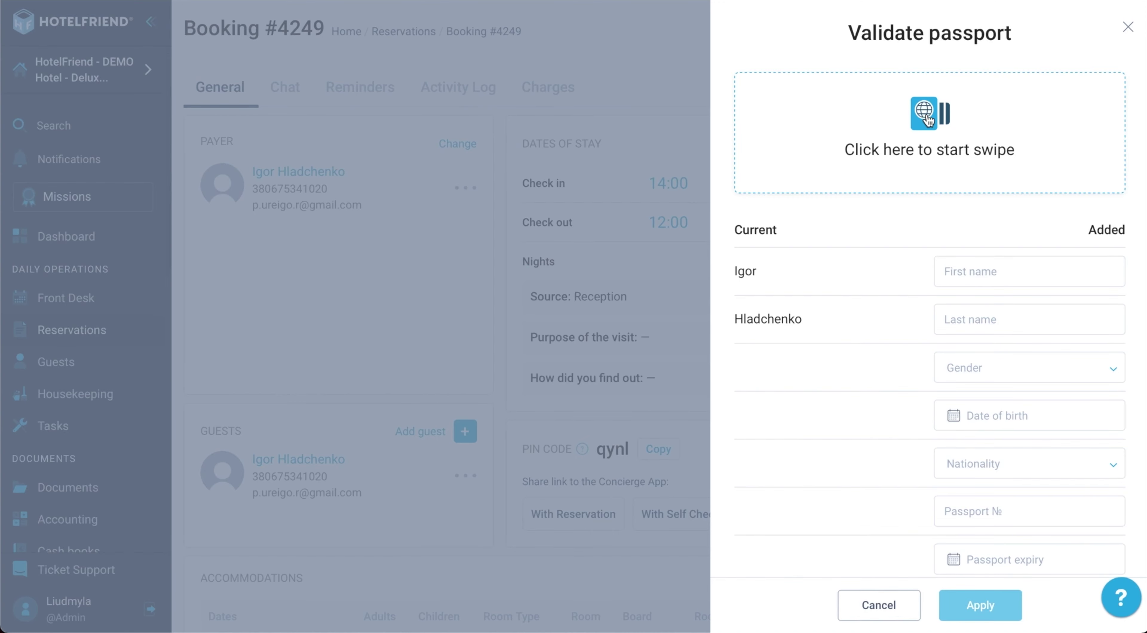
click(929, 121)
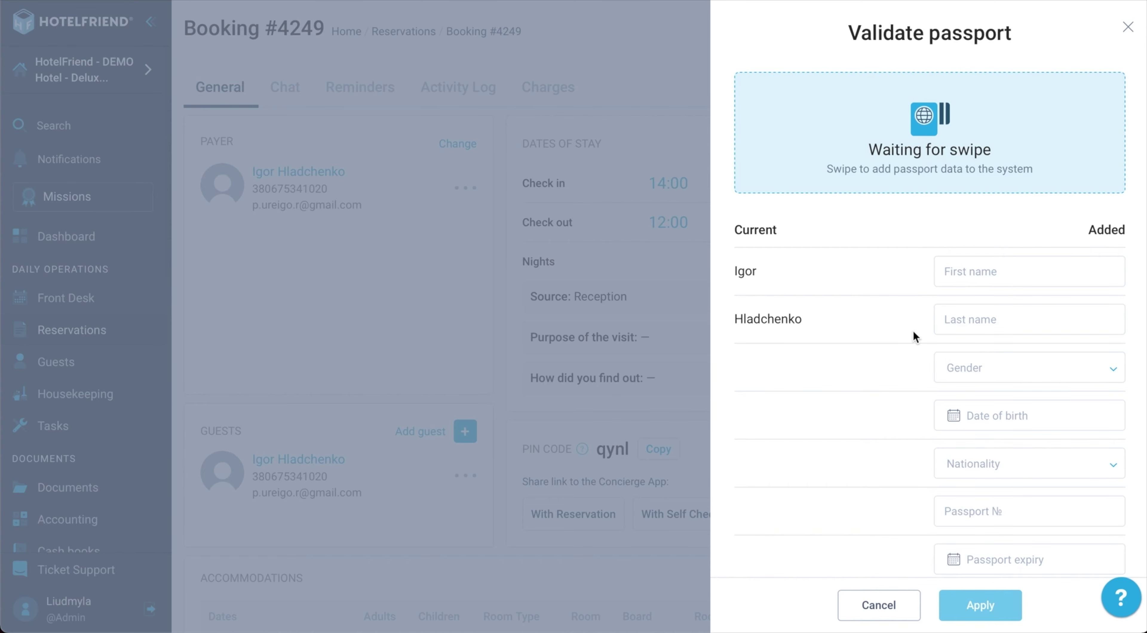
scroll(914, 334, down, 2)
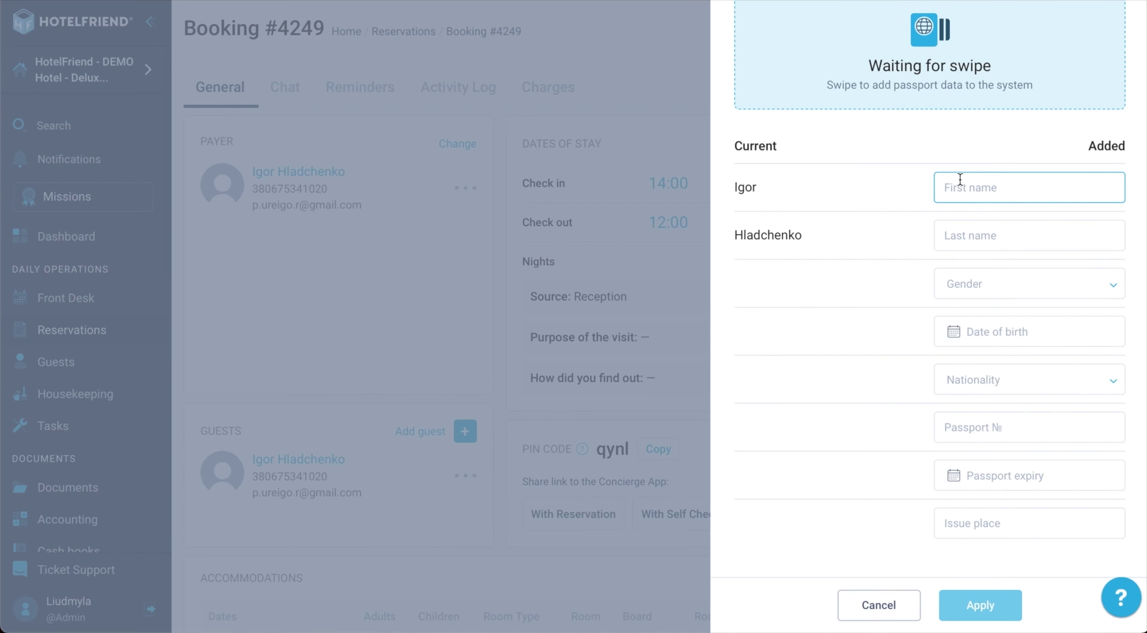
scroll(848, 225, up, 2)
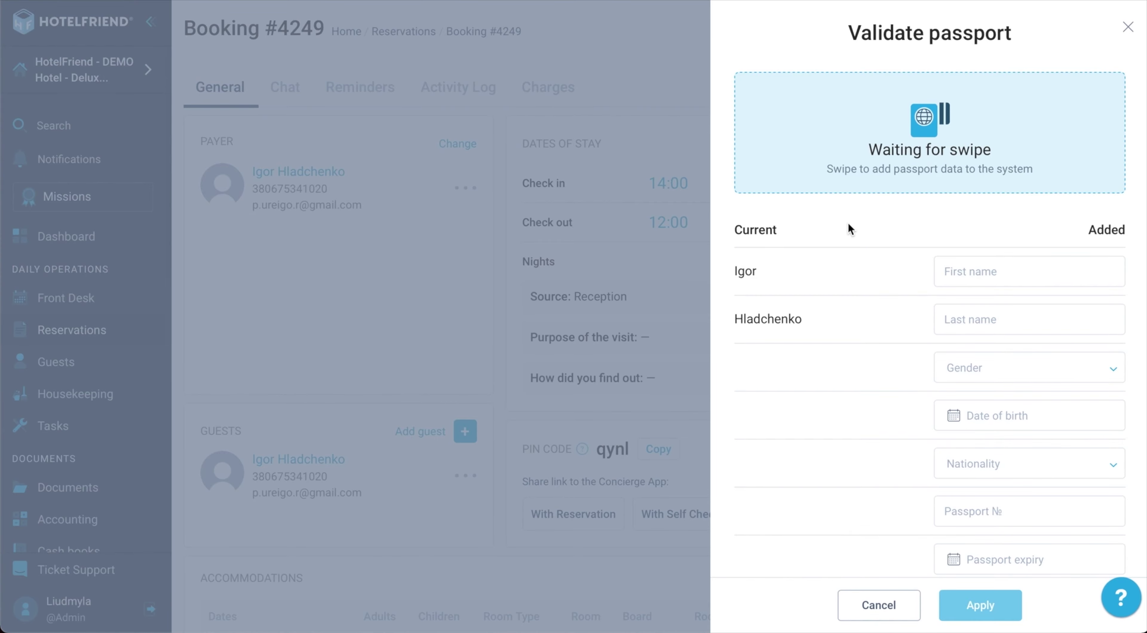
click(691, 329)
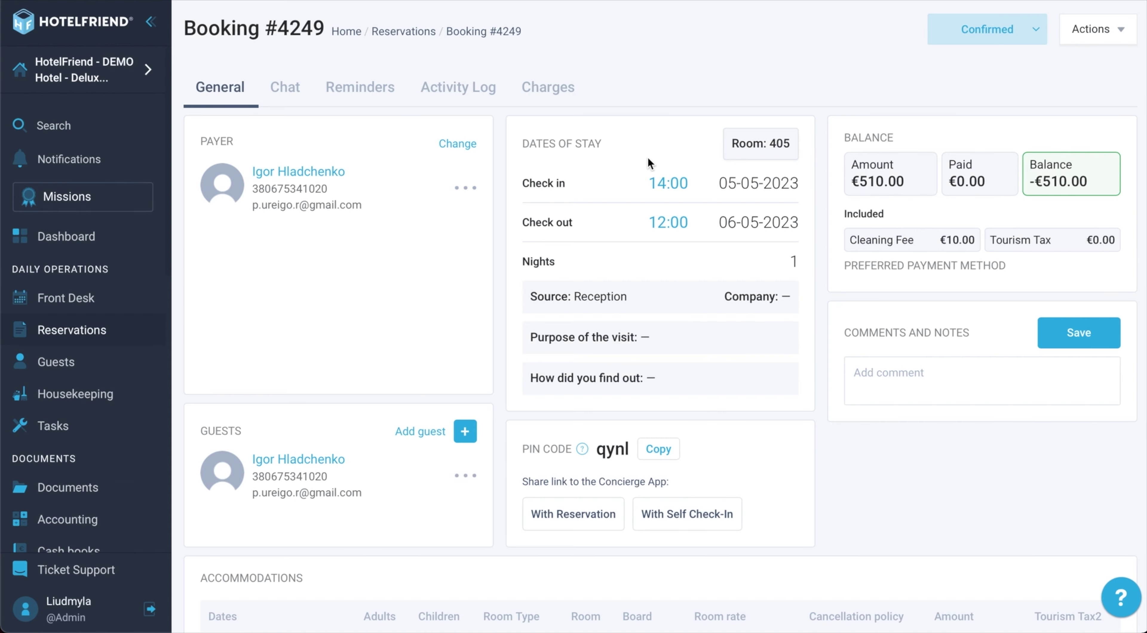
Return from the booking to the Dashboard
click(67, 237)
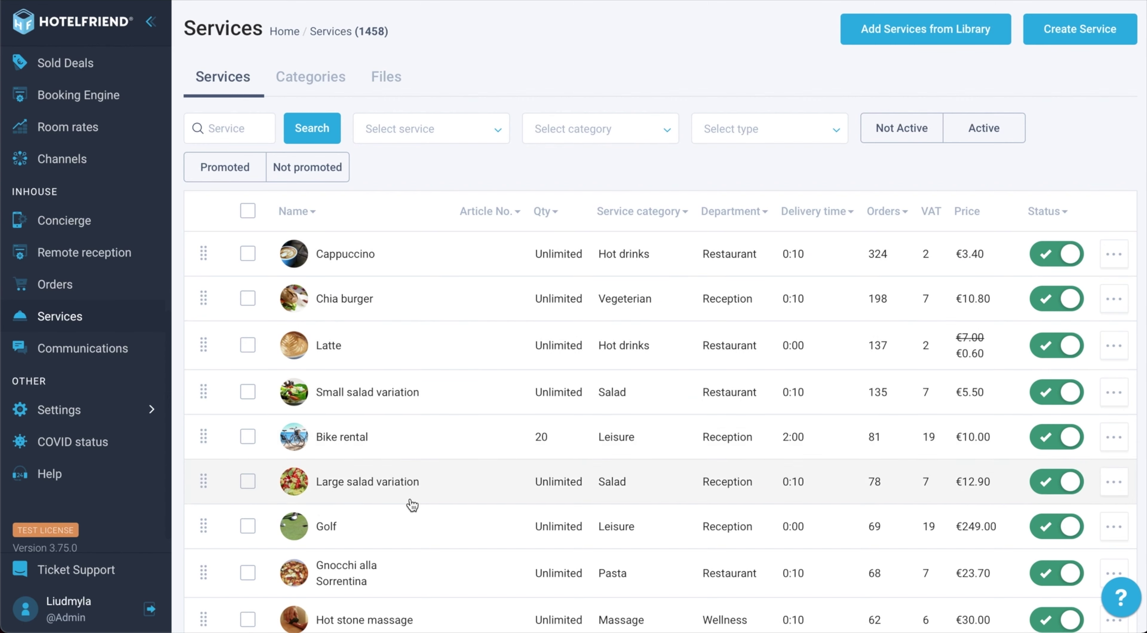
Change the Hot stone massage duration from 80 to 800 and update the service
click(392, 613)
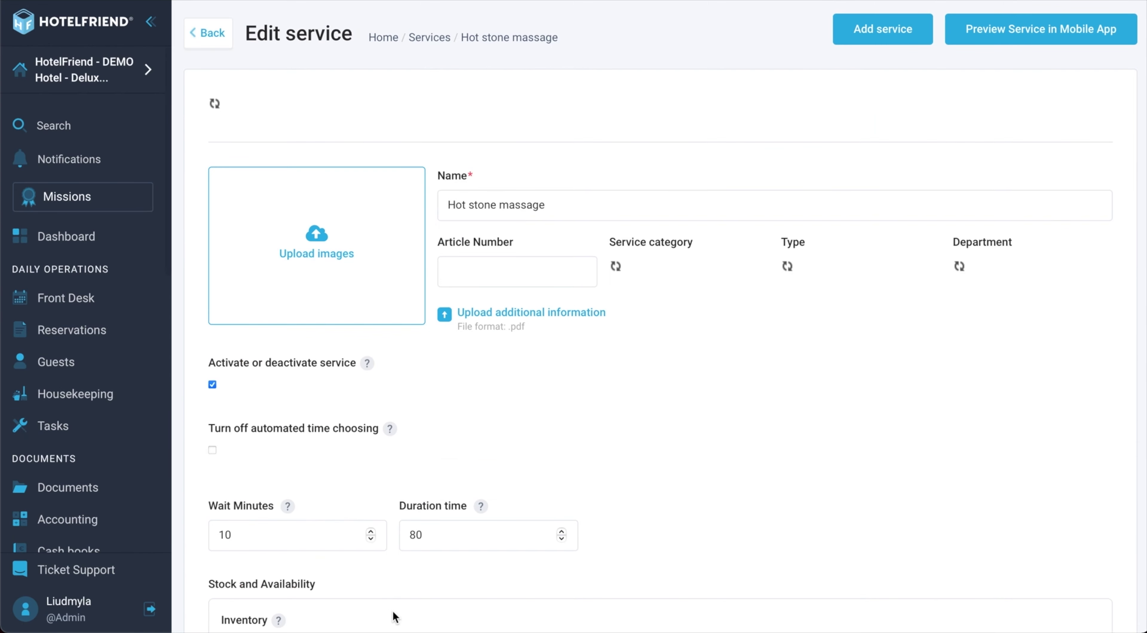
click(452, 520)
text(0)
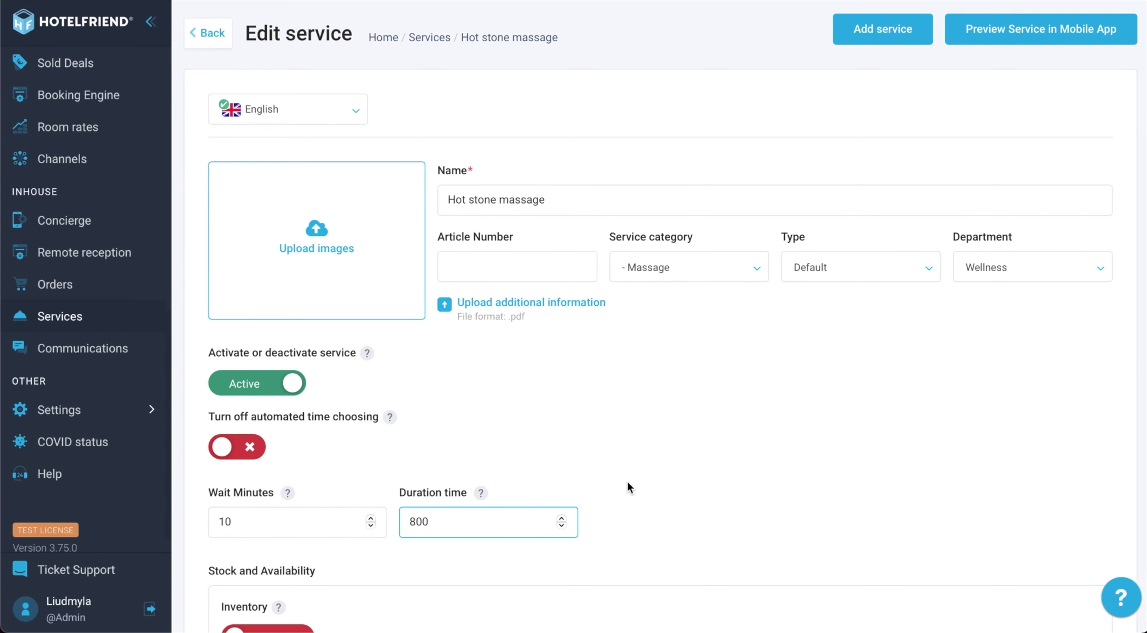
scroll(627, 482, down, 7)
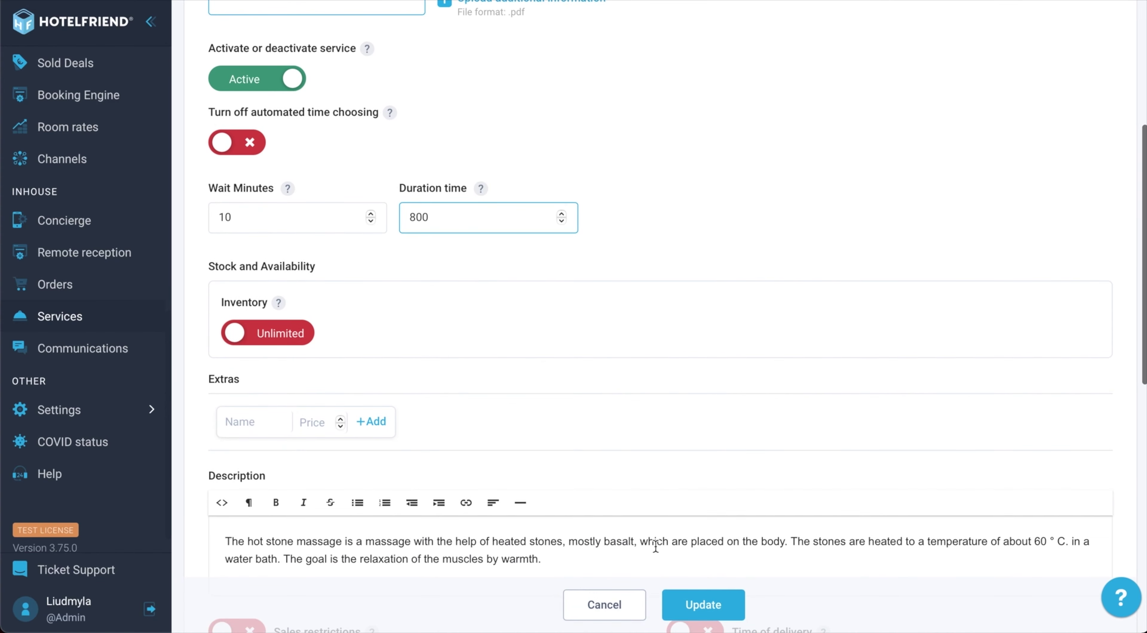
click(693, 605)
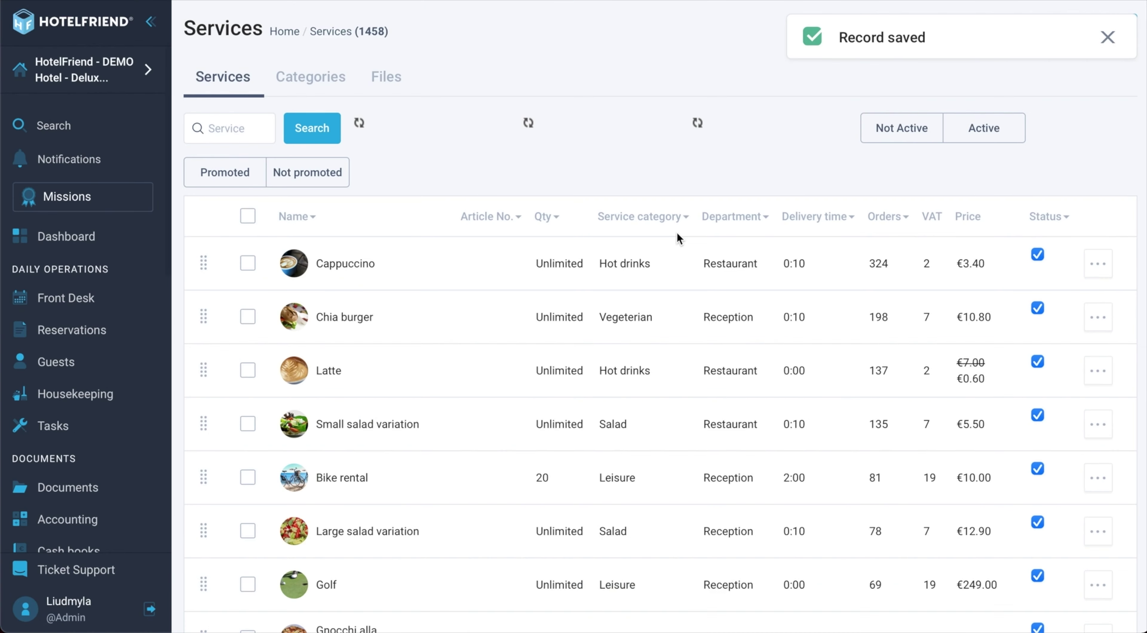